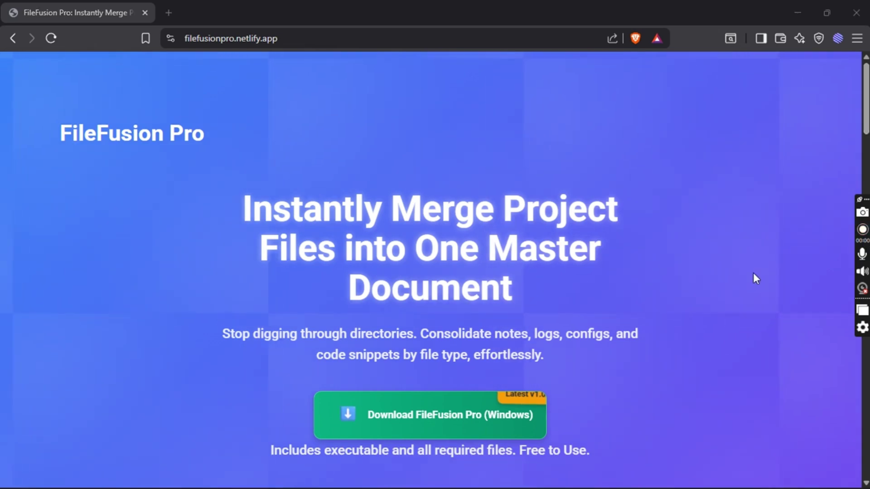
Step: Close the browser and check the contents of the desktop folder "file" and its subfolder a in File Explorer
click(856, 13)
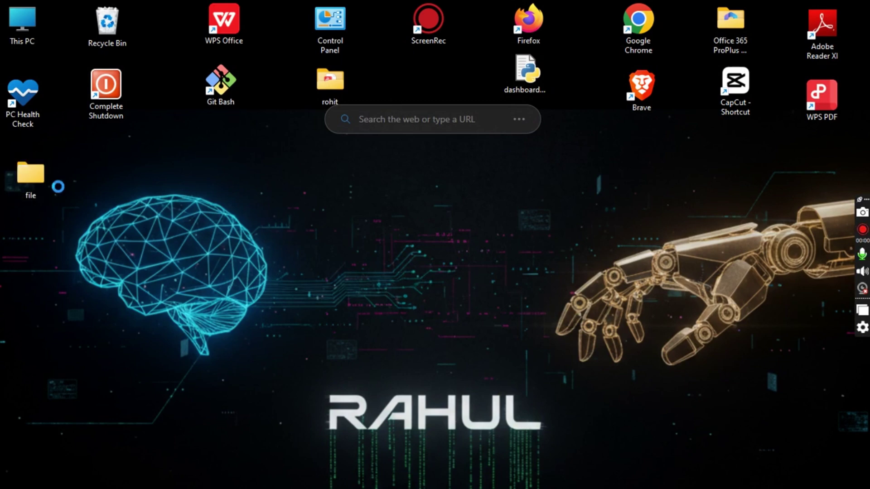
double_click(36, 176)
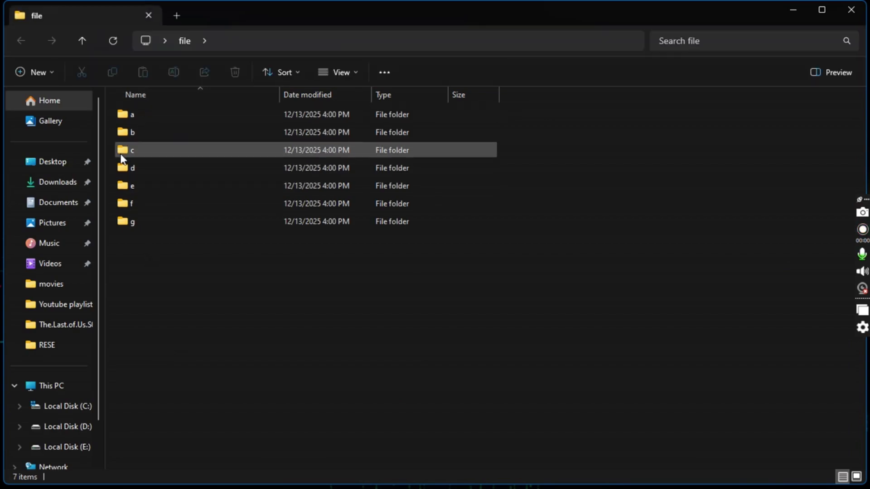
double_click(140, 112)
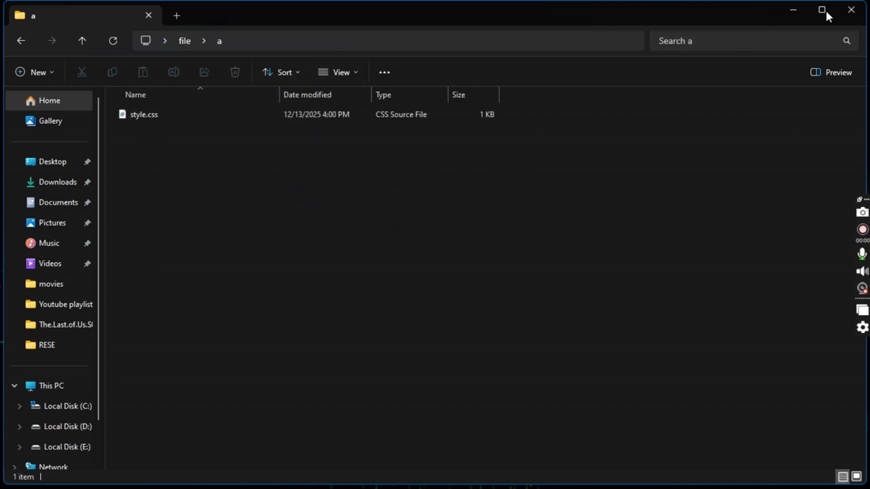
click(864, 14)
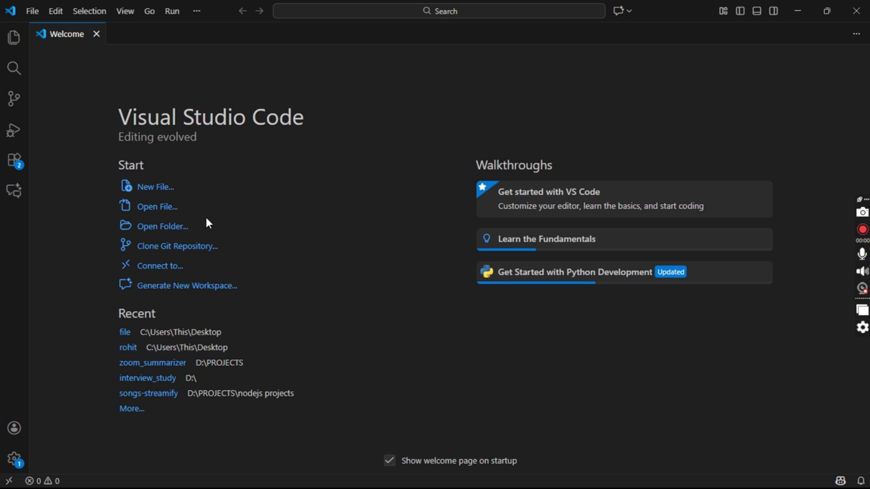
Step: Open the folder "file" from the Desktop as the workspace in Visual Studio Code
click(166, 230)
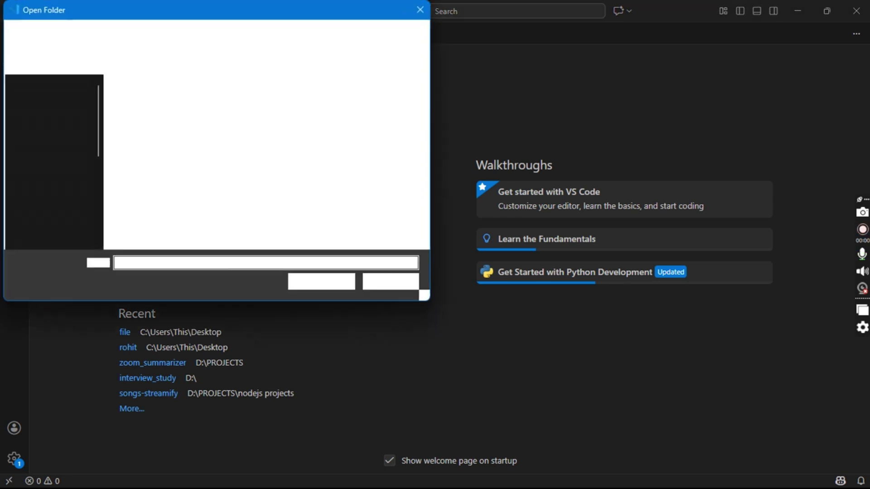
scroll(56, 145, down, 3)
scroll(57, 145, up, 3)
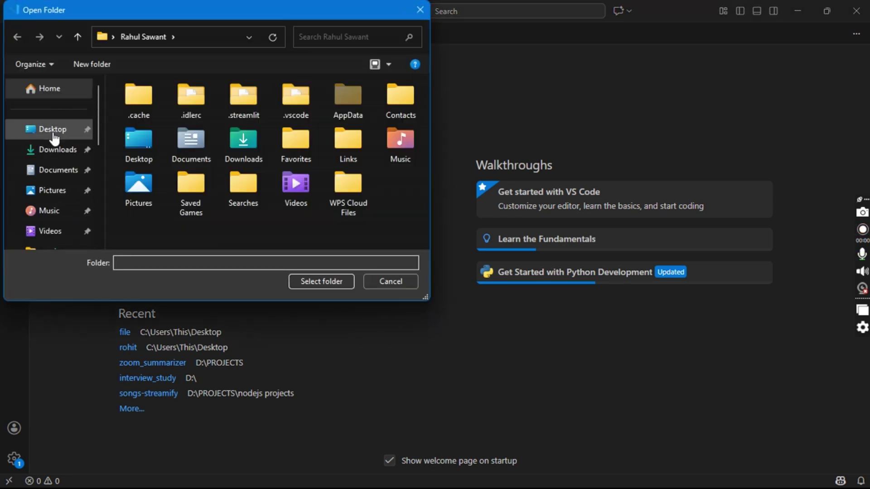
click(52, 128)
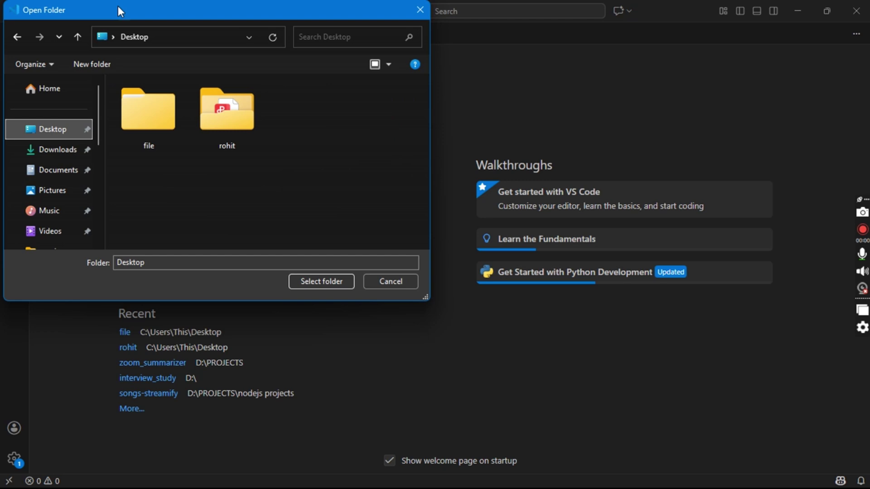
click(146, 114)
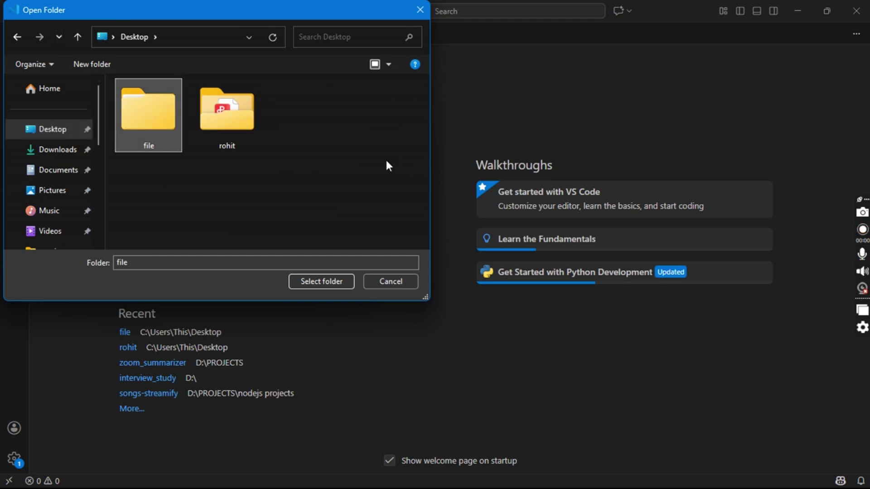
click(317, 279)
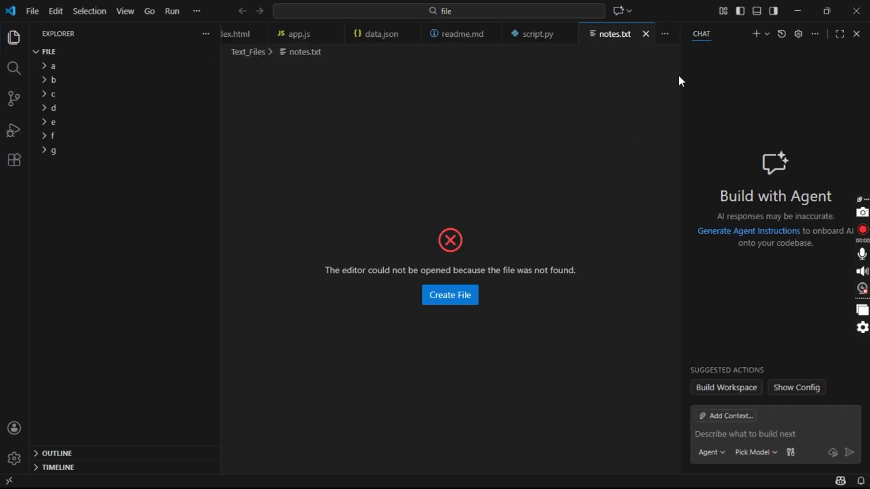
Step: Close all the open editor tabs, from notes.txt and script.py through to Welcome and data.json
click(646, 34)
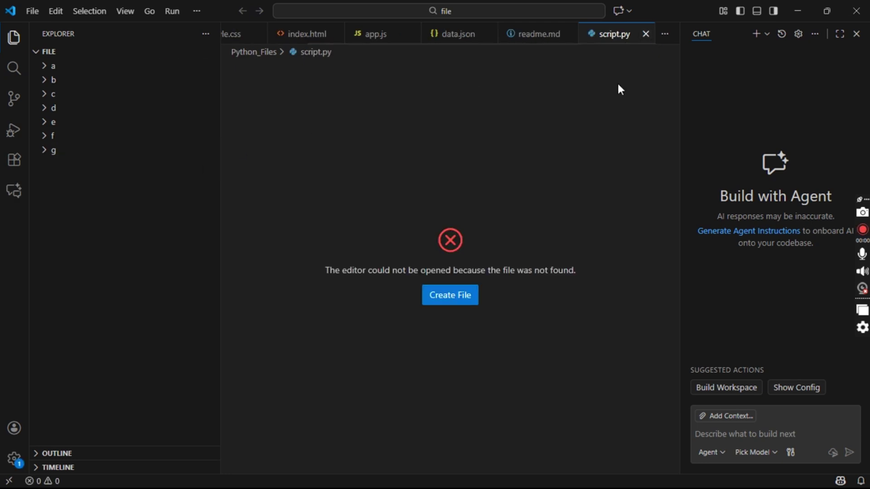
click(646, 35)
click(648, 36)
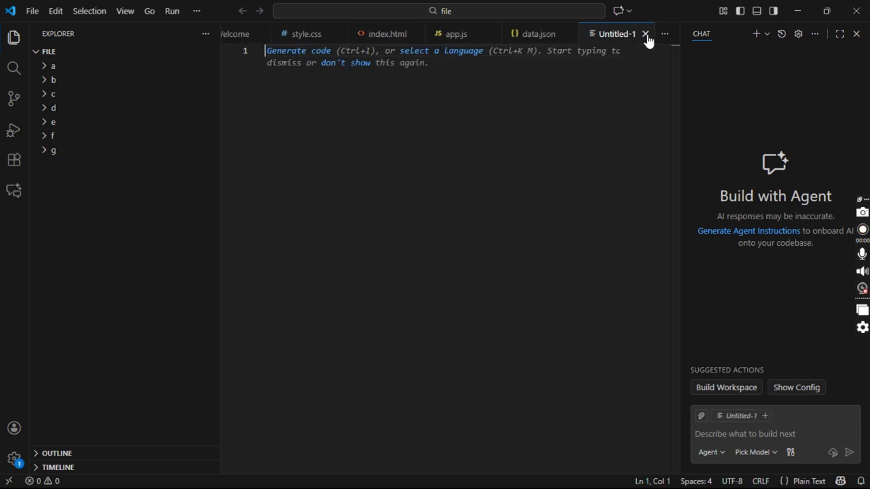
click(282, 94)
click(646, 33)
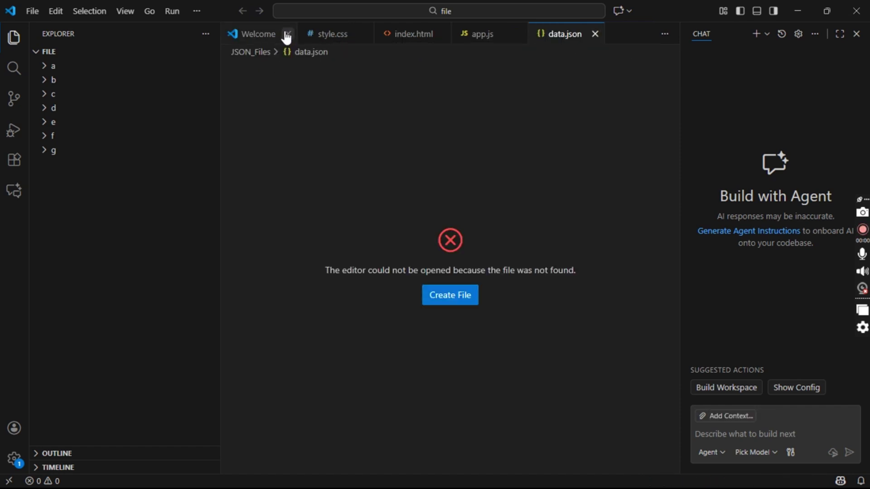
click(287, 34)
click(288, 34)
click(287, 34)
click(288, 35)
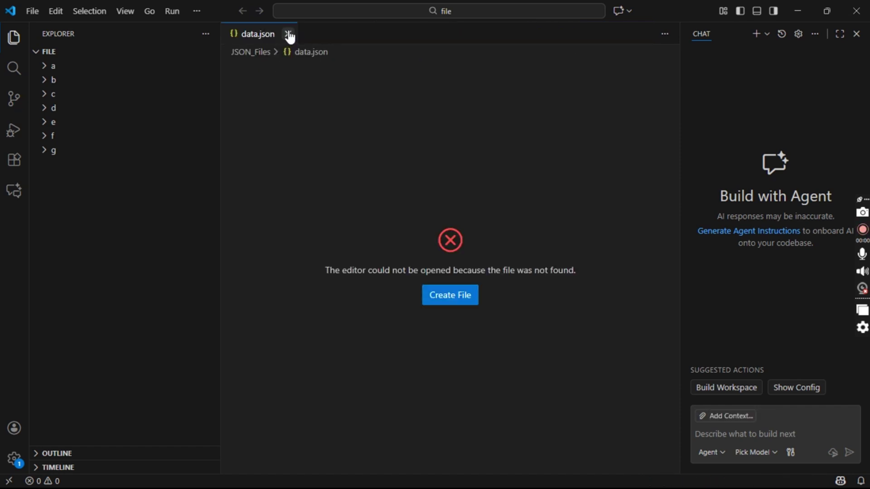
click(289, 35)
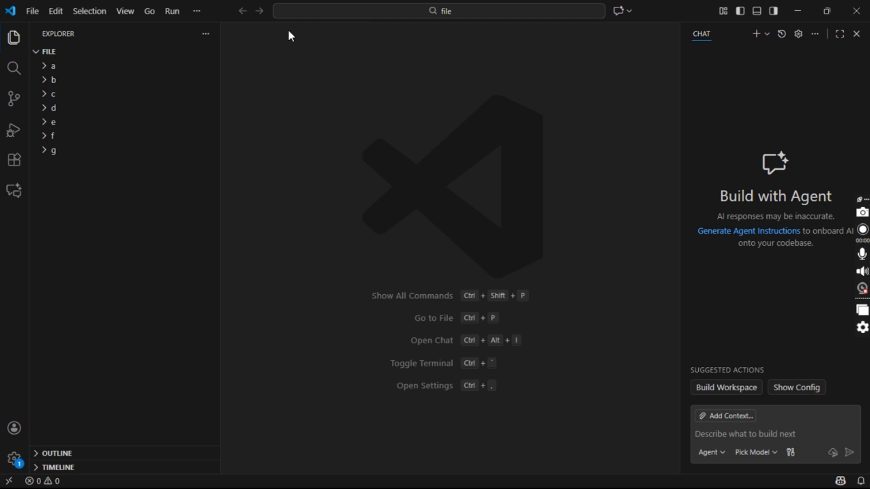
Step: Expand folders a, b and c and view the contents of style.css, index.html and app.js
click(45, 67)
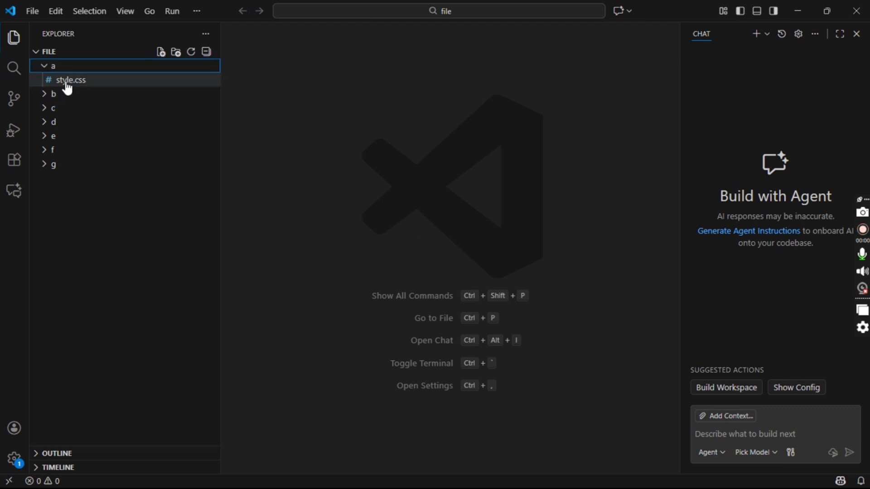
click(66, 83)
click(42, 98)
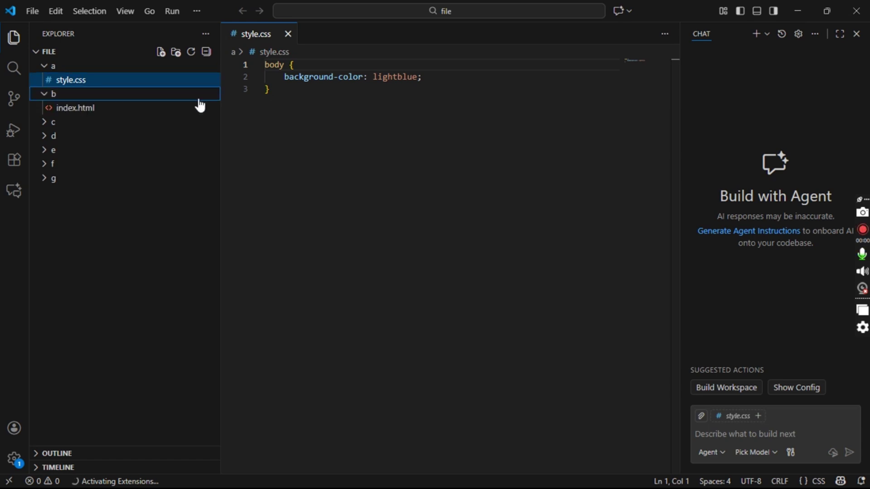
click(84, 110)
click(37, 123)
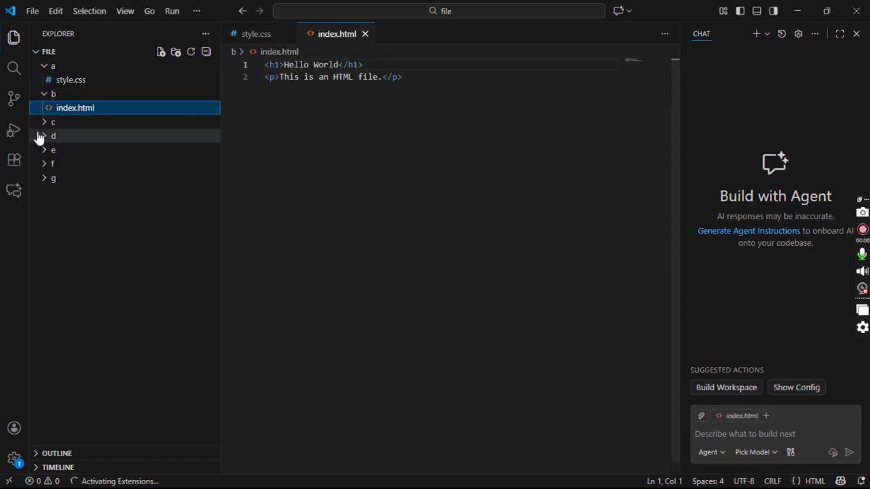
click(82, 136)
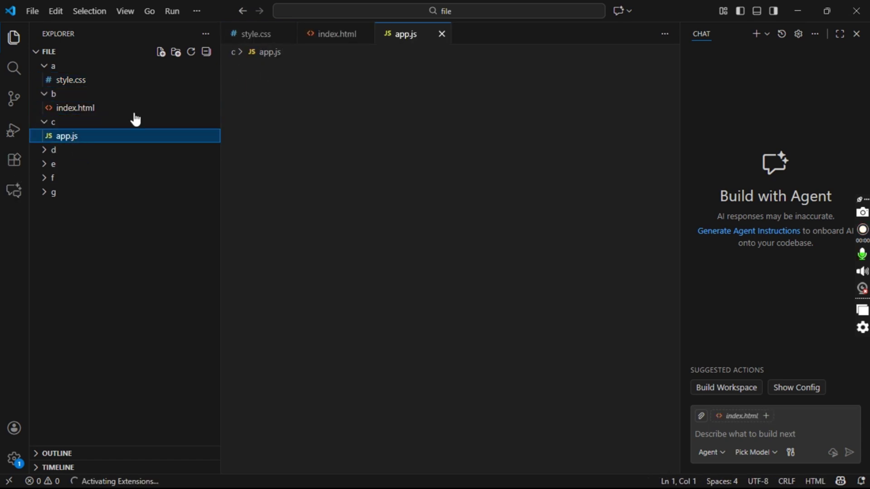
Step: Expand folders d to g and view the contents of data.json, readme.md, script.py and notes.txt
click(49, 153)
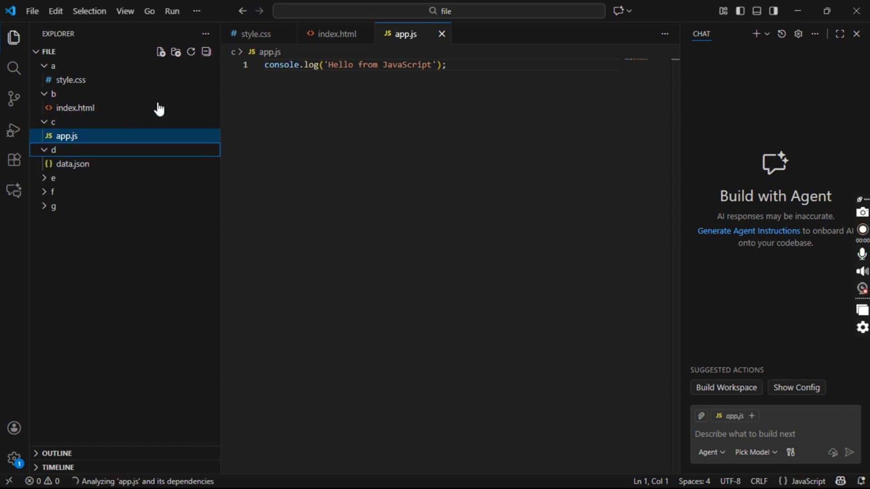
click(93, 165)
click(44, 182)
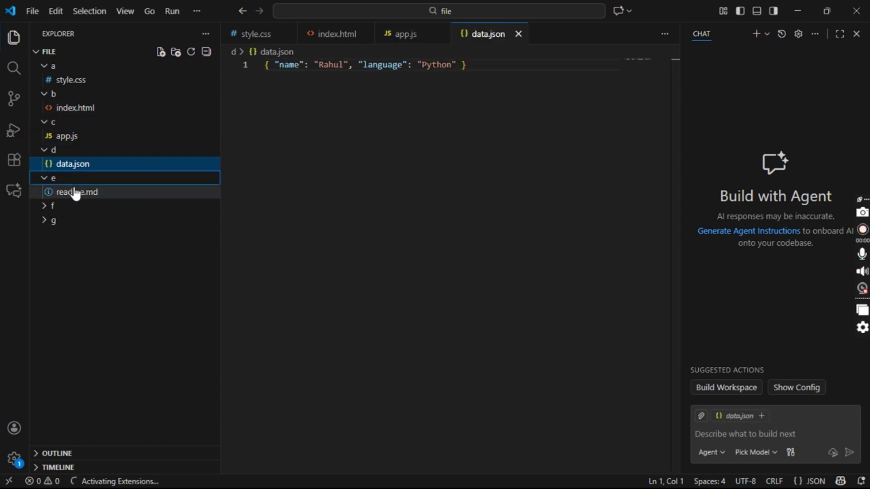
click(74, 192)
click(46, 206)
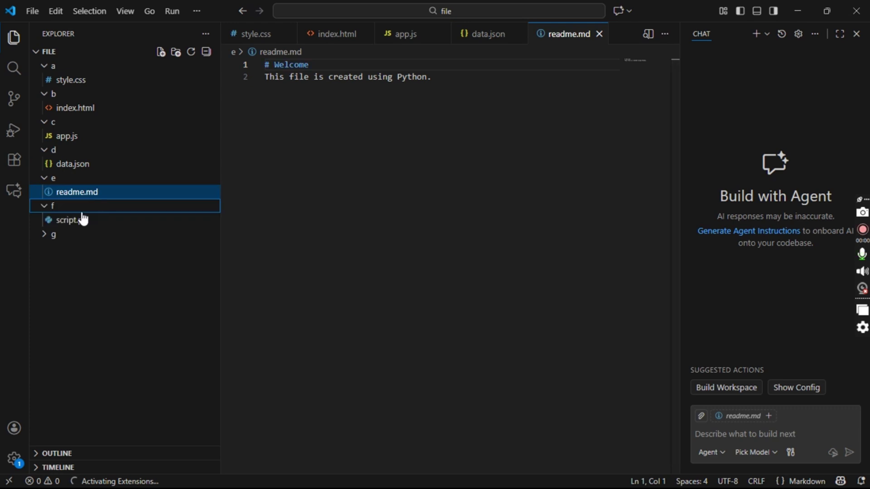
click(73, 221)
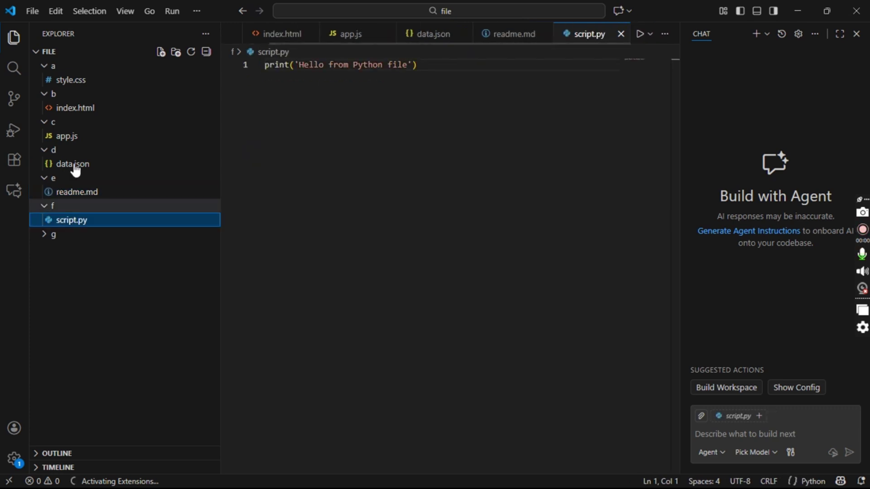
click(48, 235)
click(63, 249)
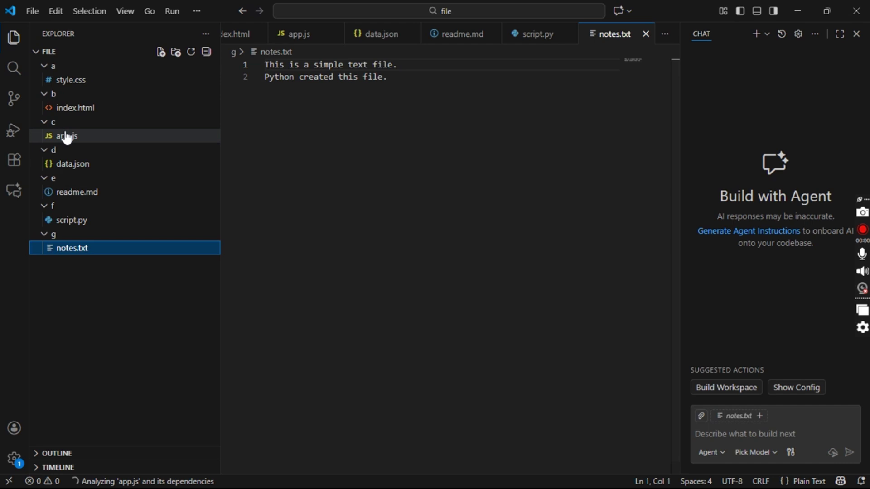
Step: Minimize the code editor and open filefusionpro.netlify.app in the Brave browser
click(797, 13)
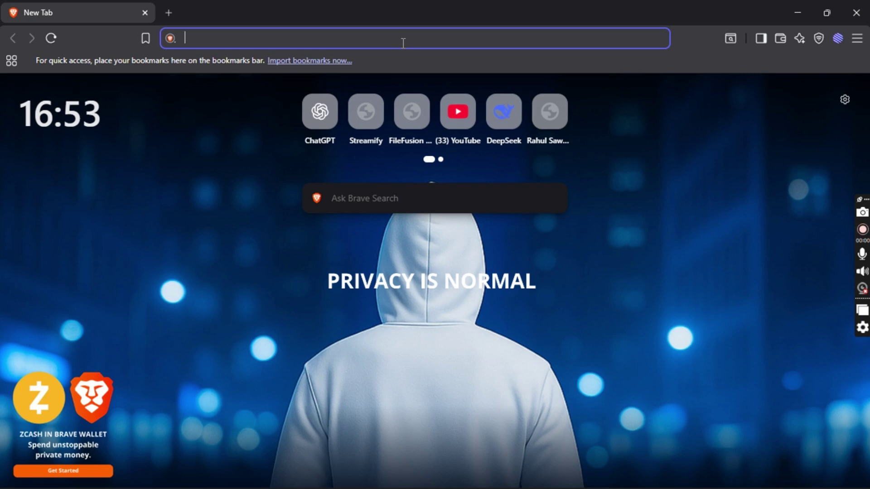
text(fil)
key(Right)
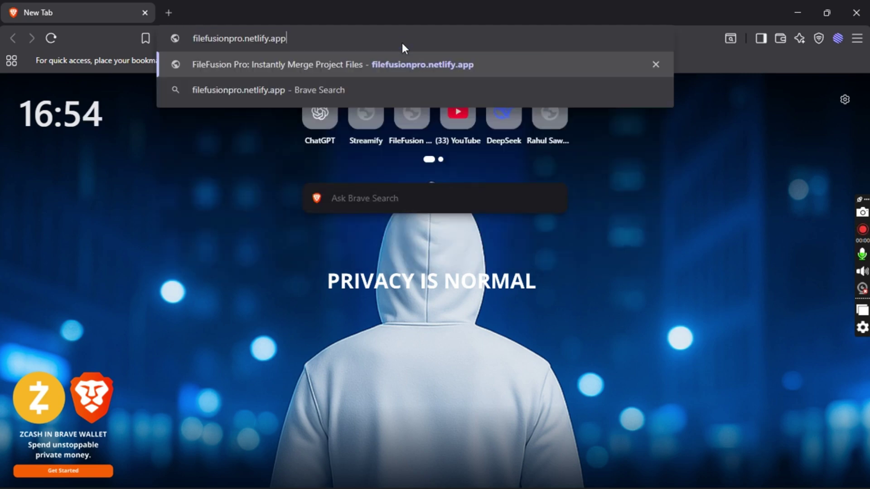
key(Return)
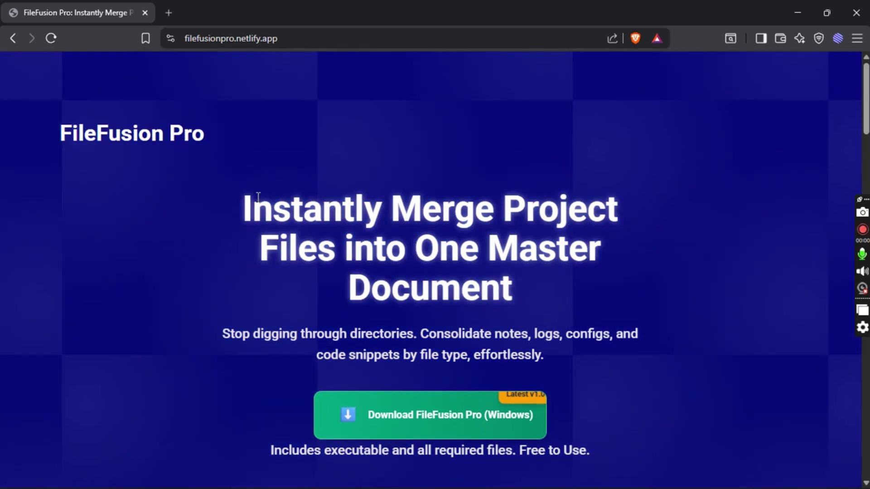
Step: Look through the FileFusion Pro page, including the app preview, the How It Works steps and the feature cards
scroll(408, 281, down, 3)
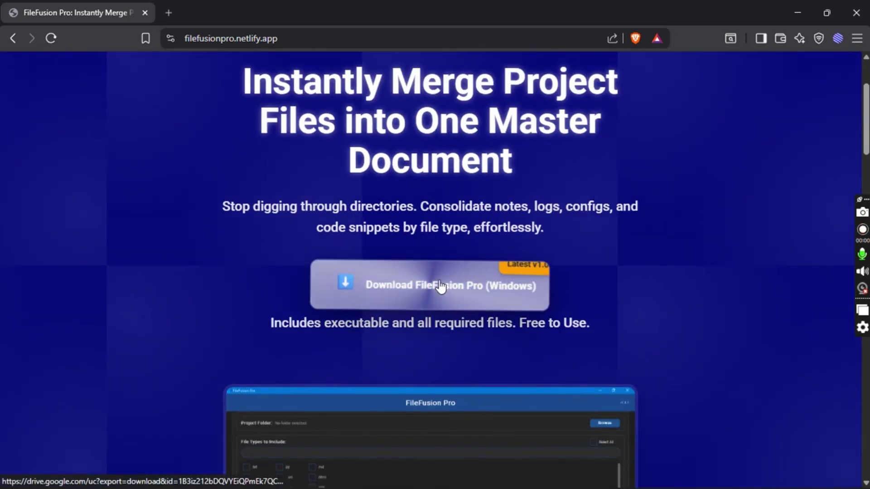
scroll(468, 290, down, 3)
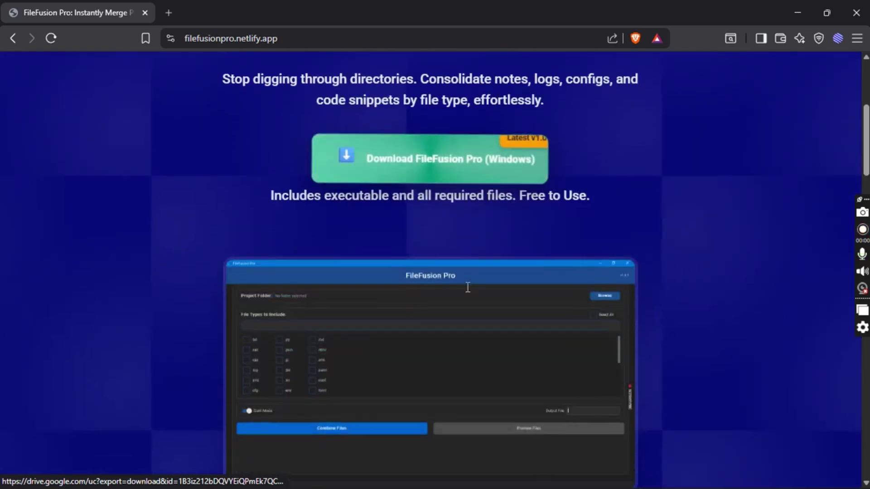
scroll(484, 272, down, 3)
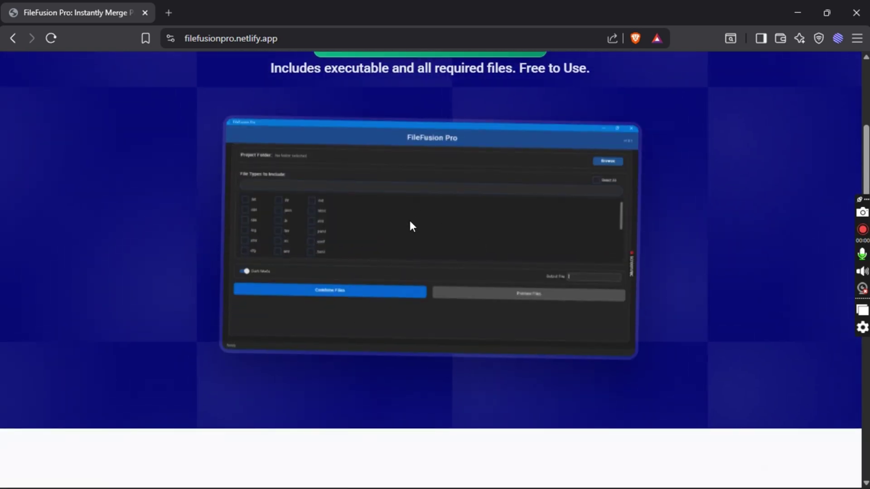
scroll(410, 225, down, 10)
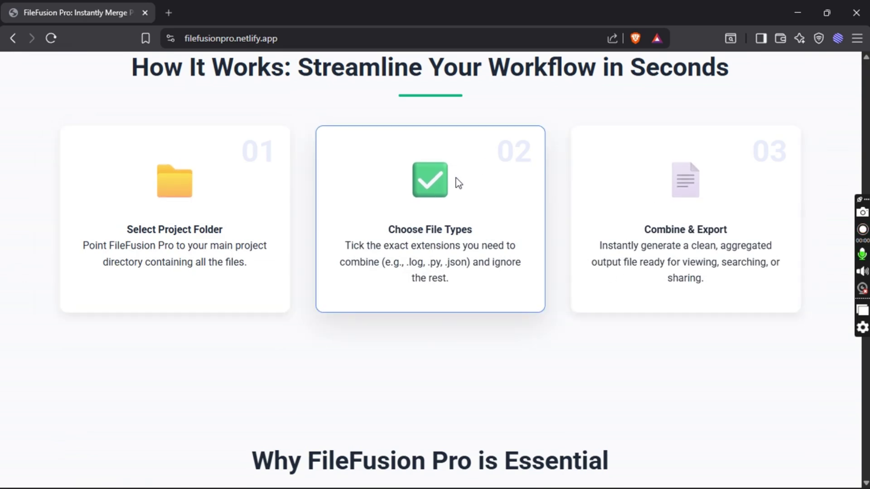
scroll(437, 277, down, 3)
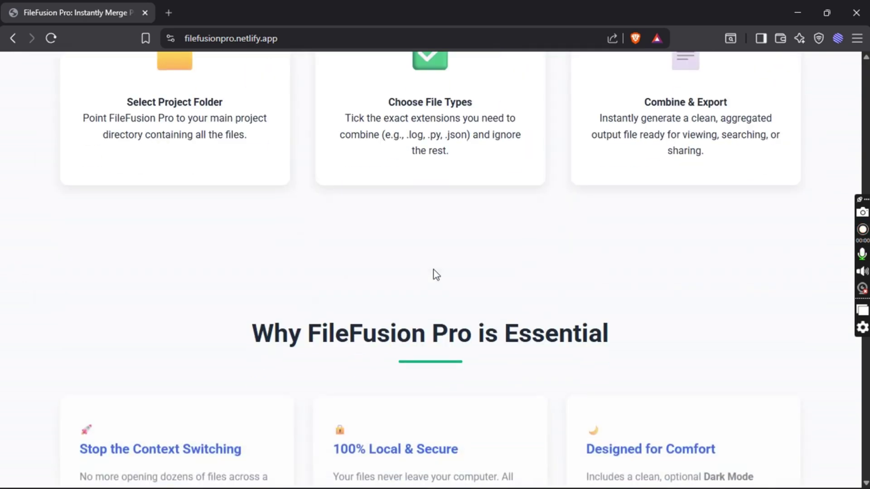
scroll(435, 274, down, 8)
scroll(414, 244, down, 15)
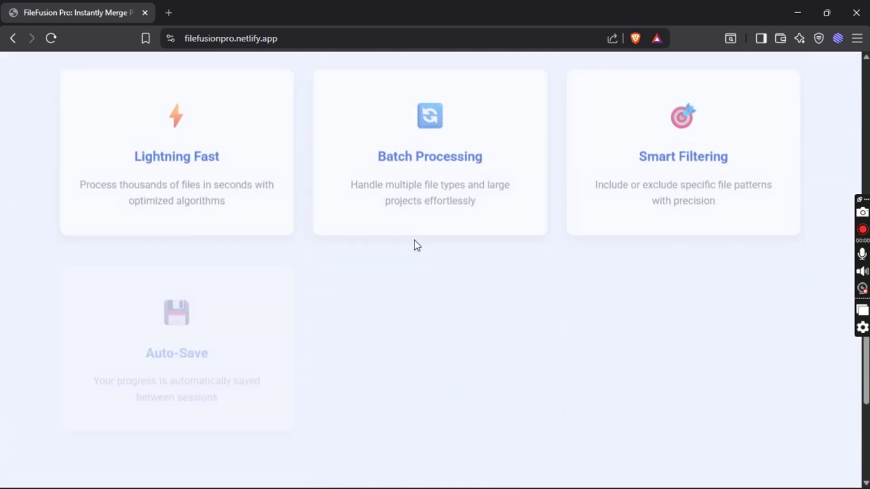
scroll(471, 236, up, 20)
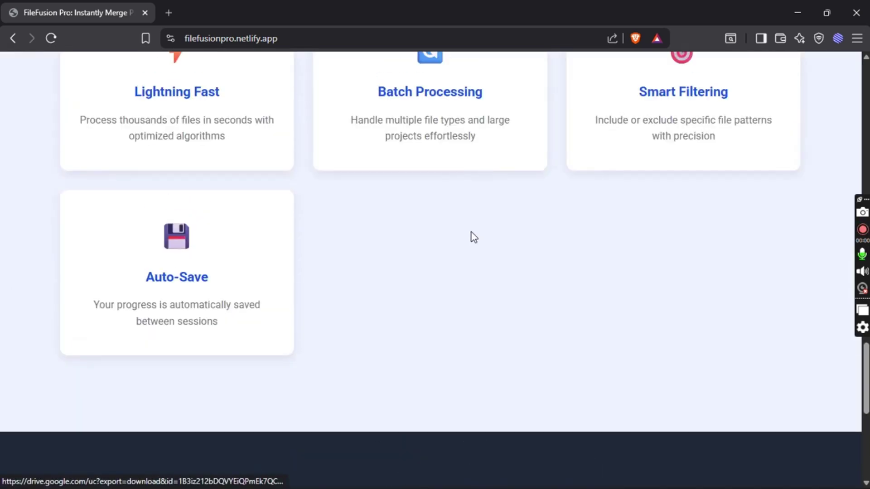
Step: Download FileFusion Pro for Windows despite the virus scan warning, saving FileFusion Pro (1).zip in the Downloads folder
scroll(473, 227, up, 7)
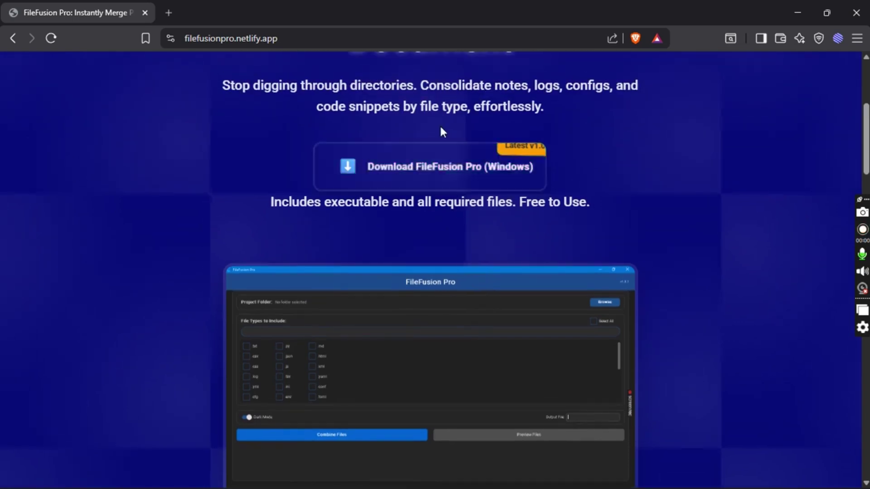
click(413, 422)
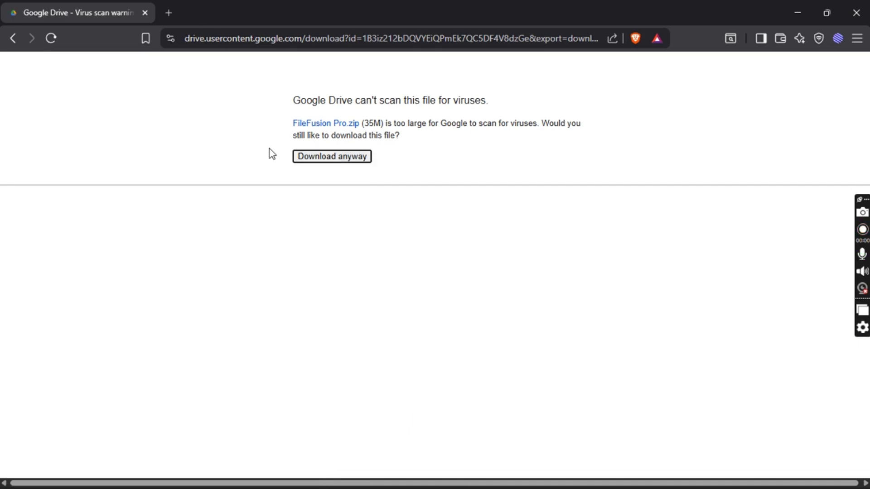
key(Return)
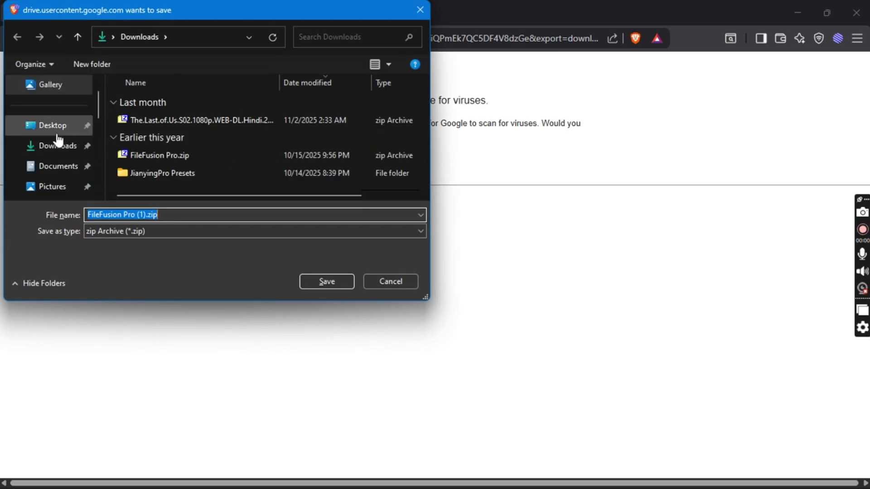
scroll(50, 140, up, 1)
scroll(52, 132, down, 3)
scroll(45, 150, up, 3)
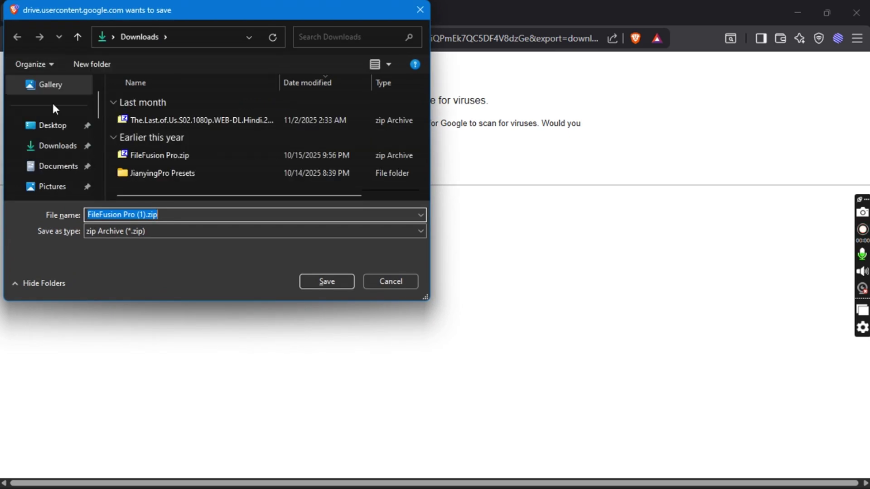
click(52, 145)
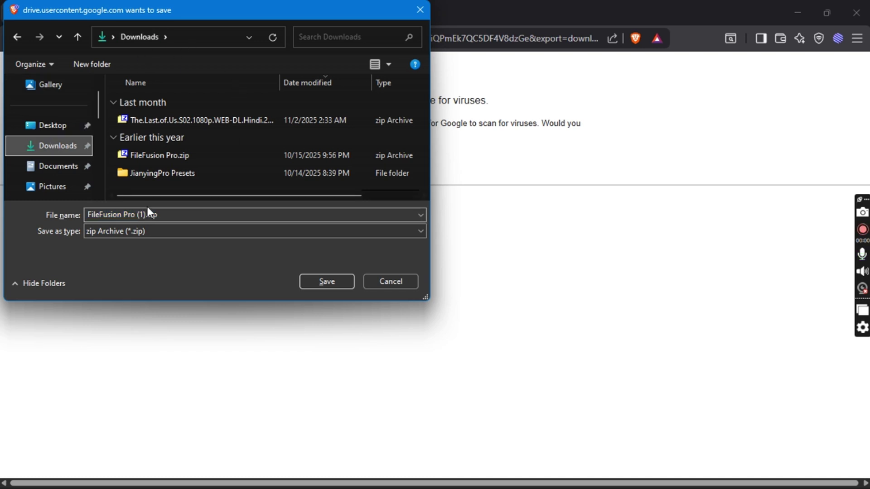
click(329, 287)
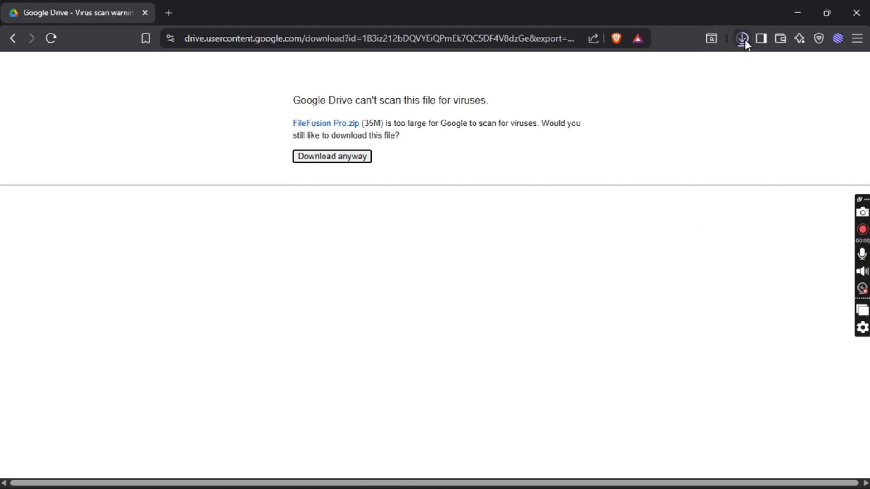
Step: Show the newly downloaded FileFusion Pro (1).zip in its folder and extract it to the suggested FileFusion Pro (1) folder
click(743, 40)
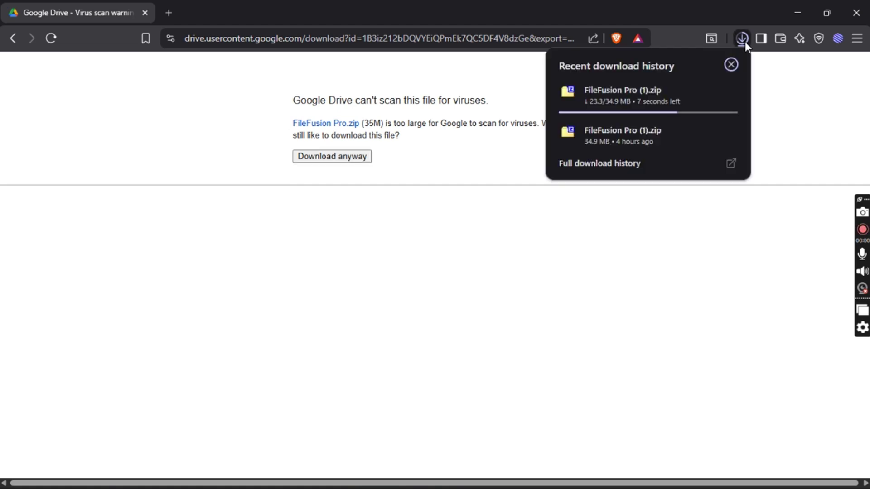
mouse_move(649, 119)
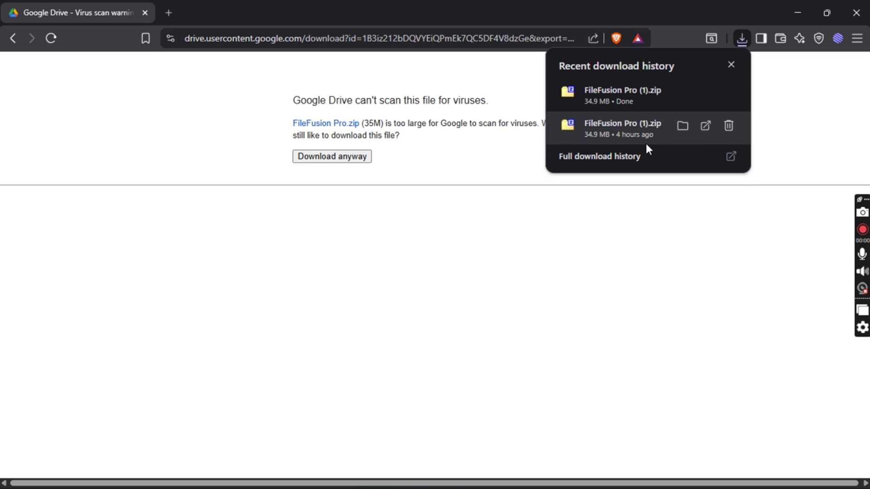
click(682, 93)
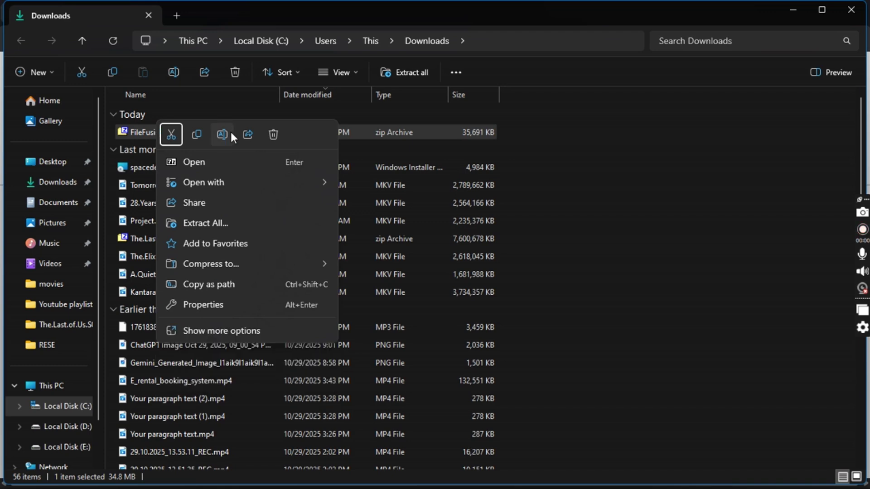
click(206, 221)
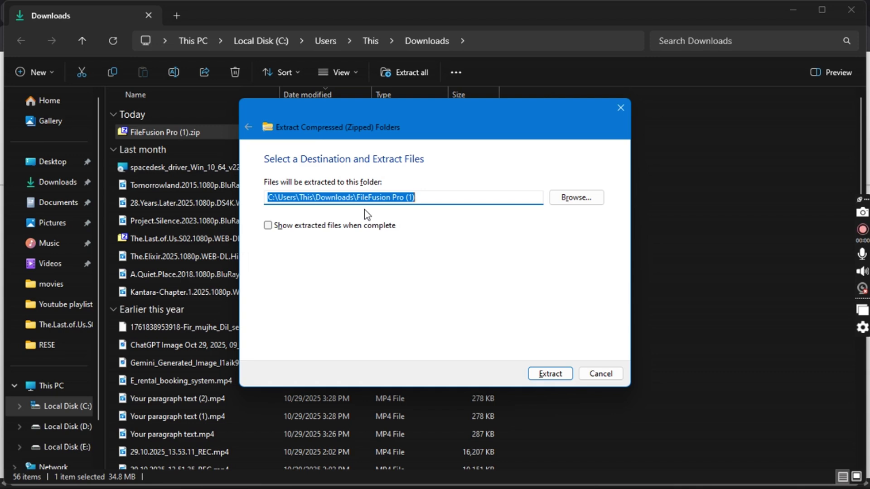
click(549, 374)
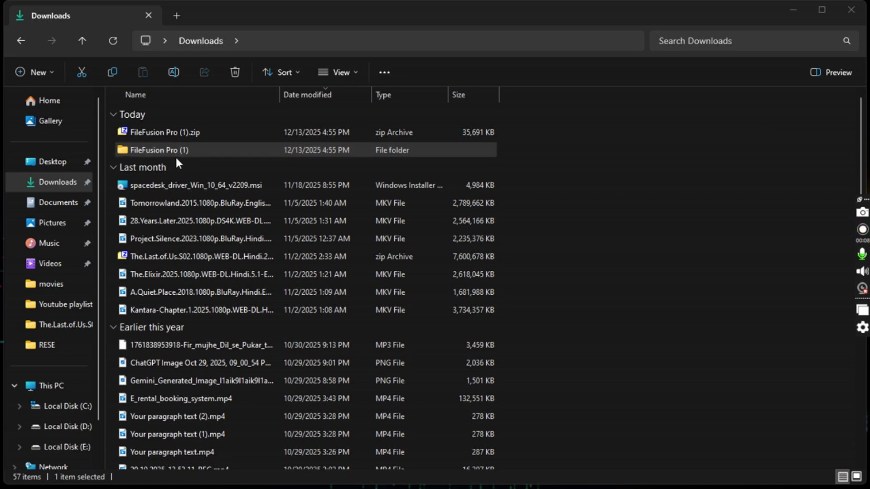
Step: Open the extracted FileFusion Pro (1) folder and its FileFusion Pro subfolder, run FileFusion Pro.exe, and close the file explorer window
double_click(174, 152)
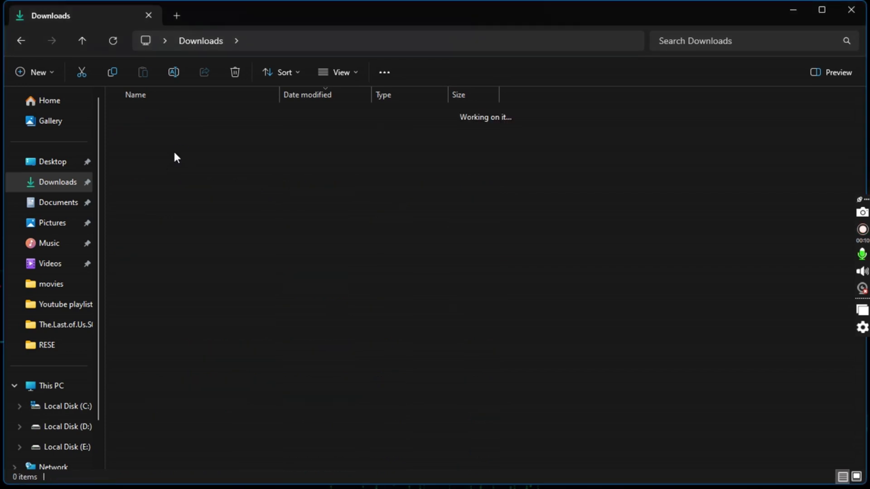
double_click(159, 133)
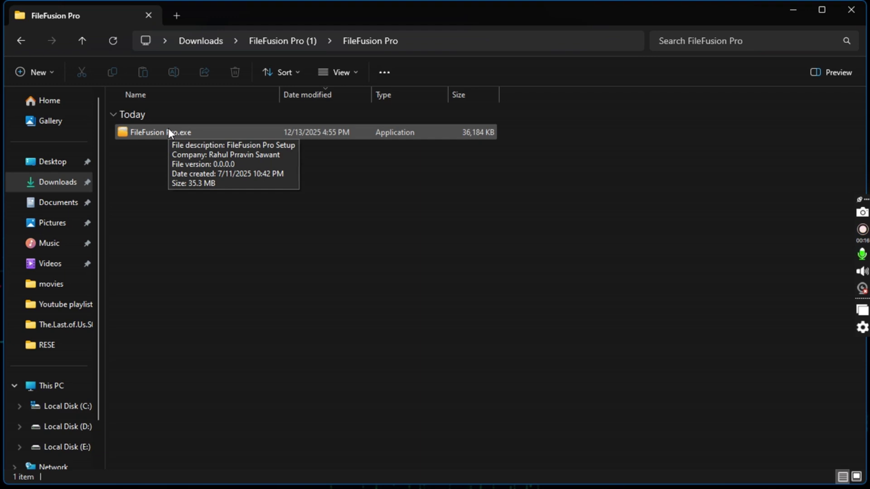
double_click(165, 133)
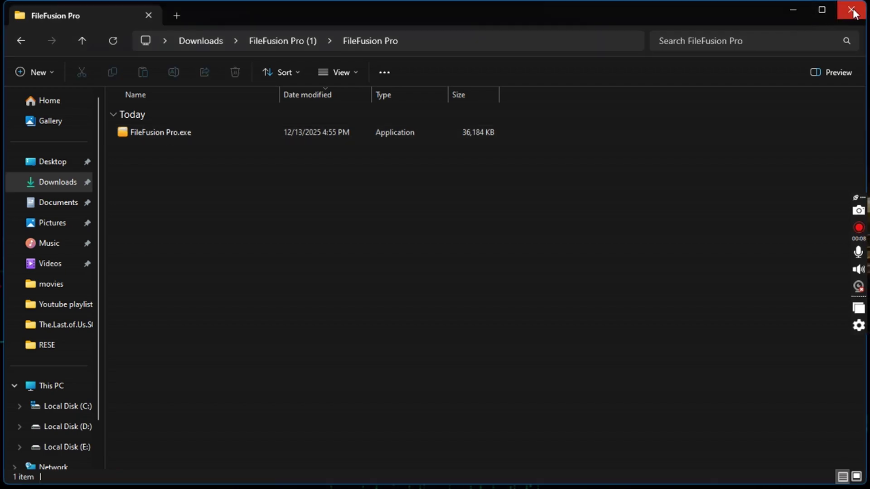
click(852, 11)
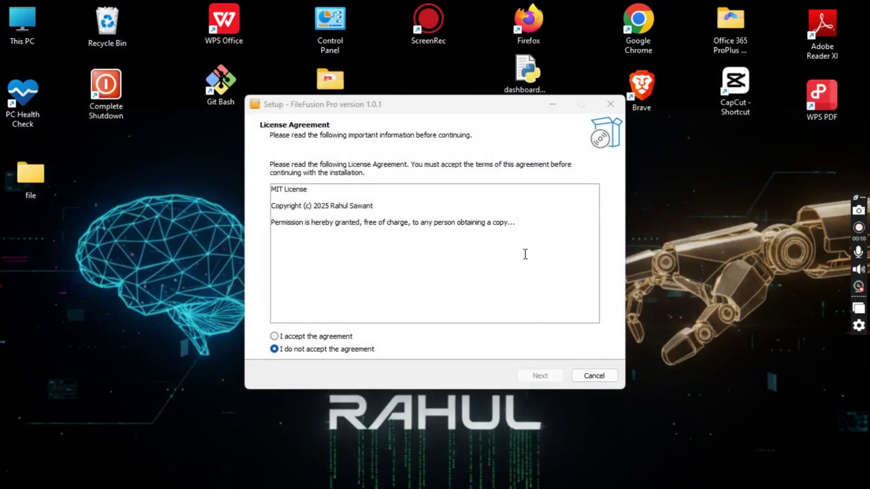
Step: Accept the license agreement, install FileFusion Pro with a desktop shortcut, and finish the setup with the application launching
click(275, 337)
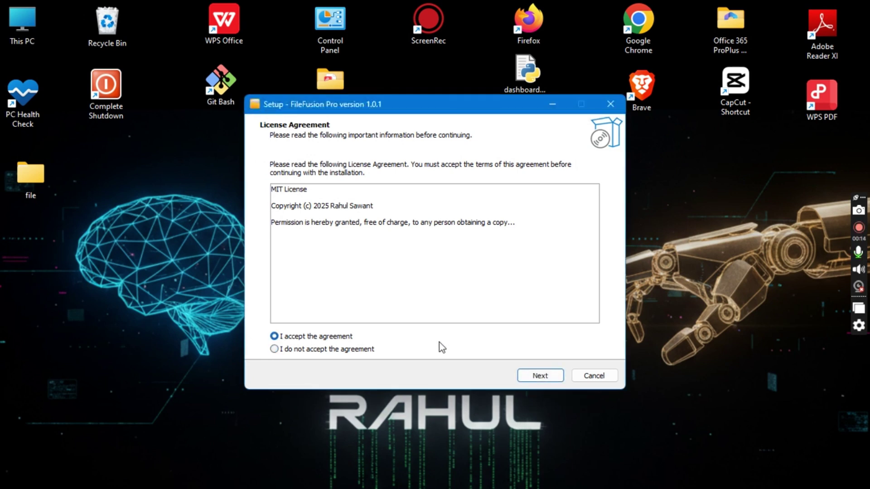
click(539, 380)
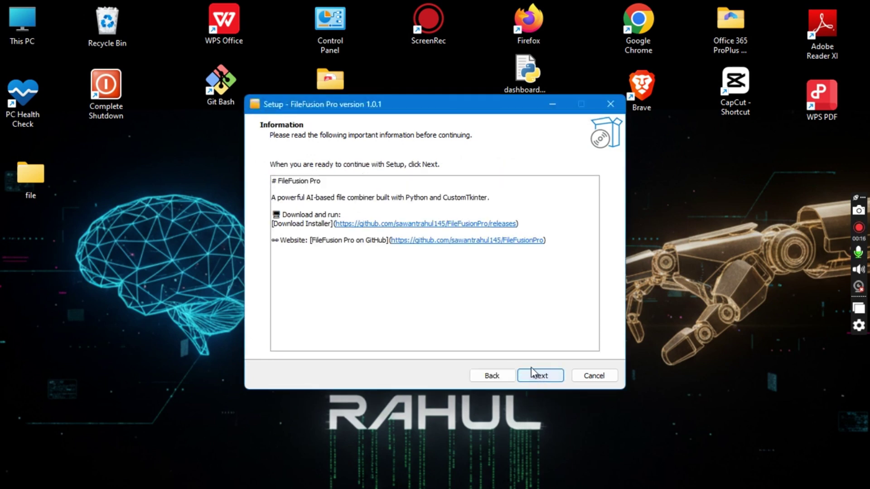
click(536, 377)
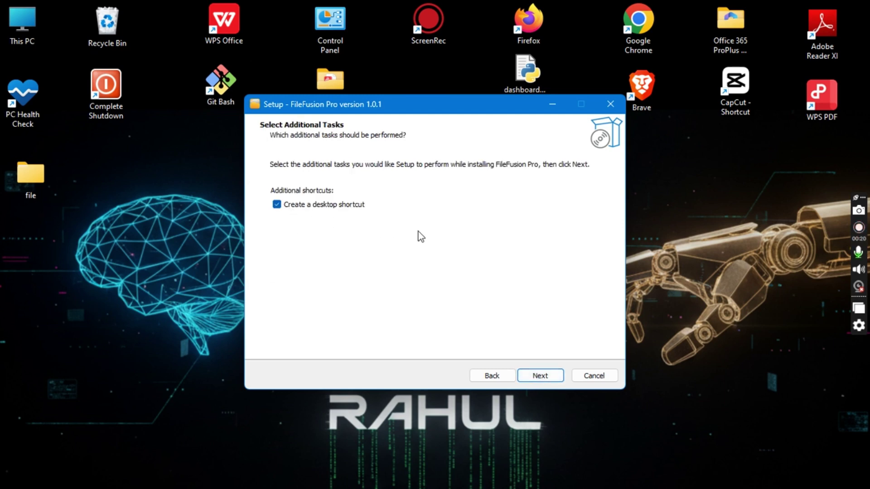
click(541, 378)
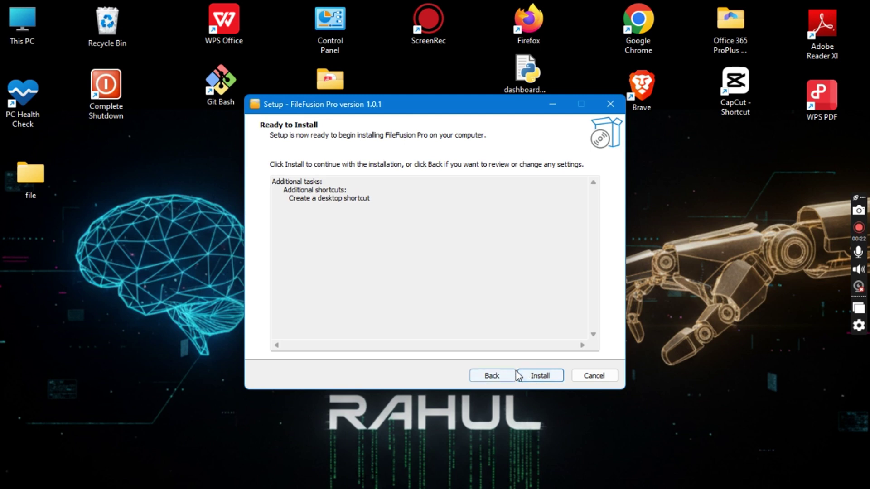
click(539, 380)
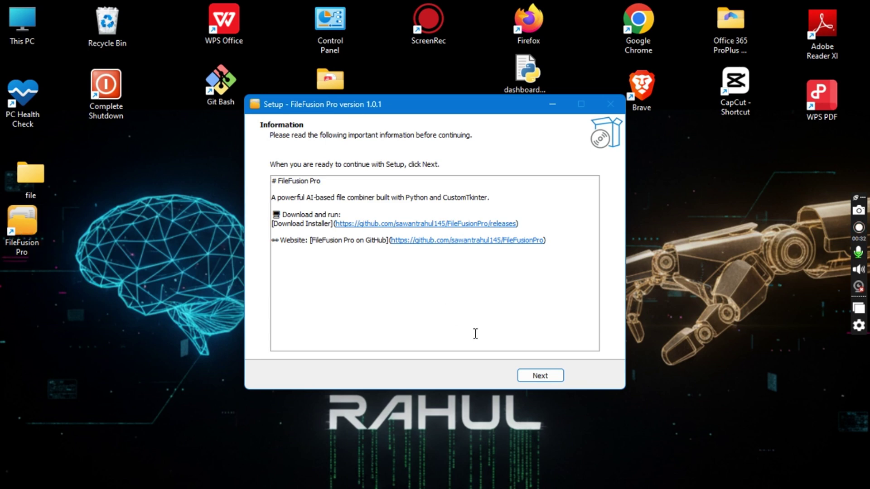
click(533, 378)
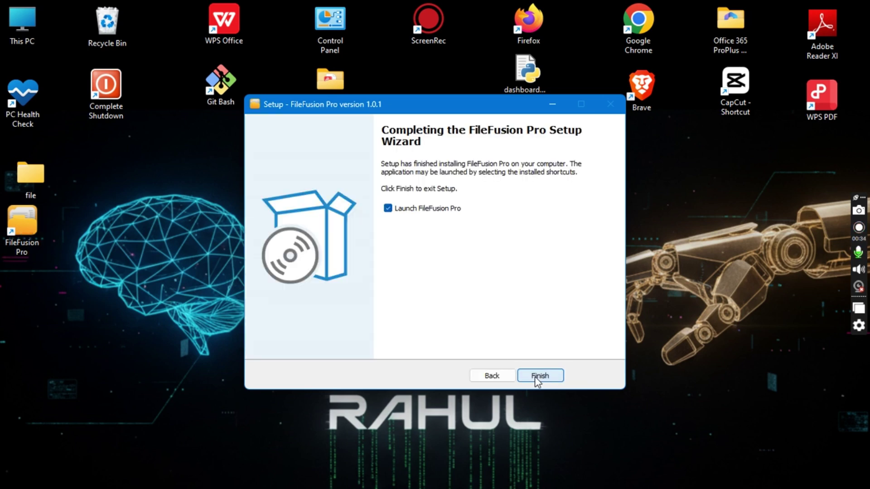
click(534, 376)
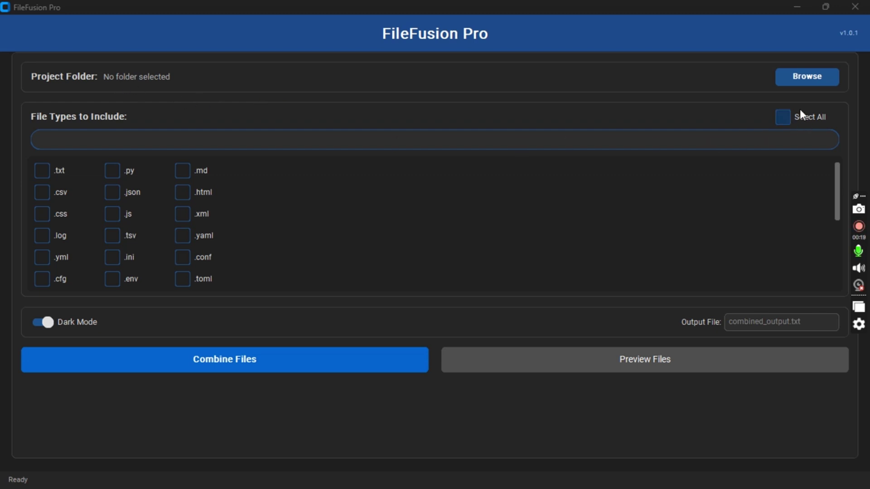
Step: Try selecting all file types to include, look through the list, and clear the selection again
click(783, 124)
scroll(145, 240, down, 5)
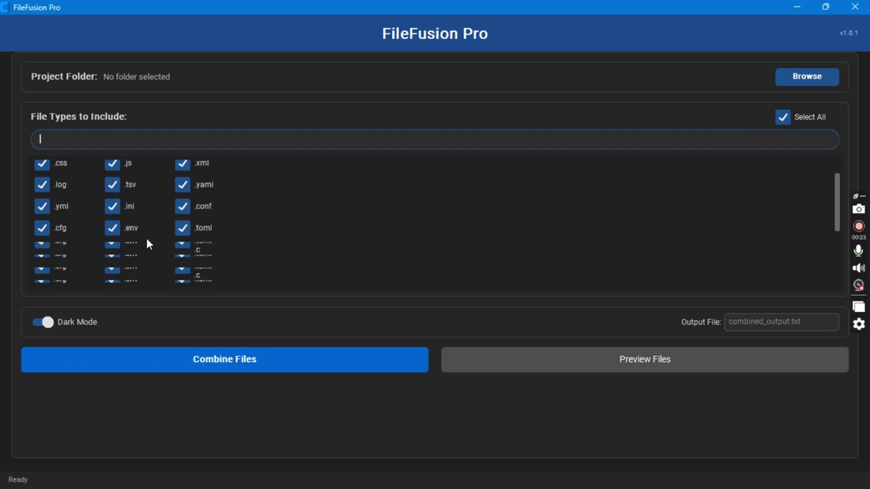
scroll(148, 242, up, 5)
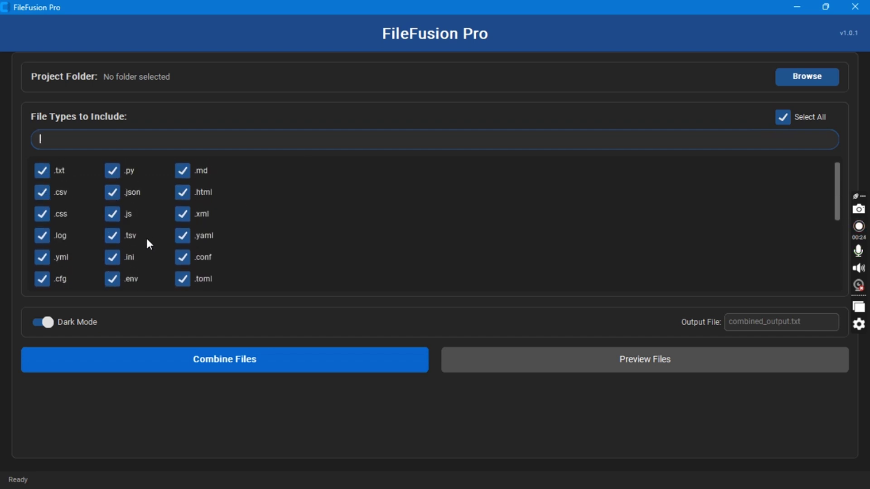
click(783, 118)
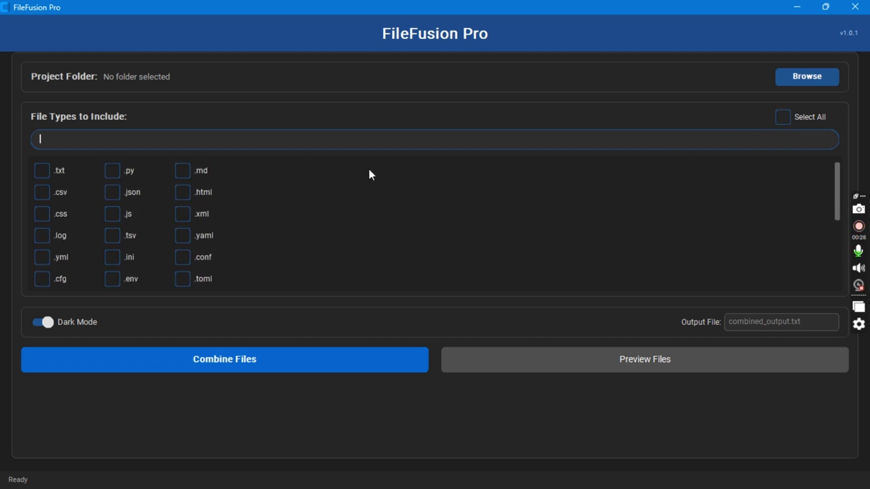
Step: Search the file types for py, html and xml in turn, clearing the search text after each one
click(184, 133)
text(py)
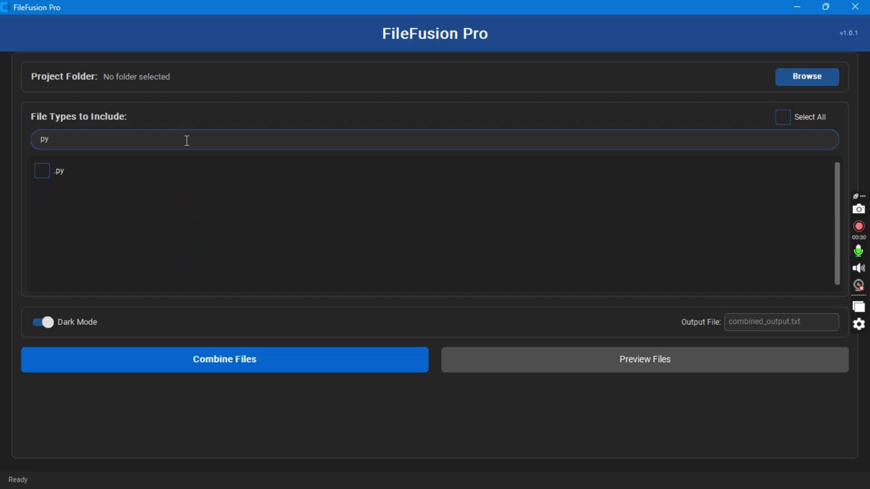
key(BackSpace)
key(BackSpace)
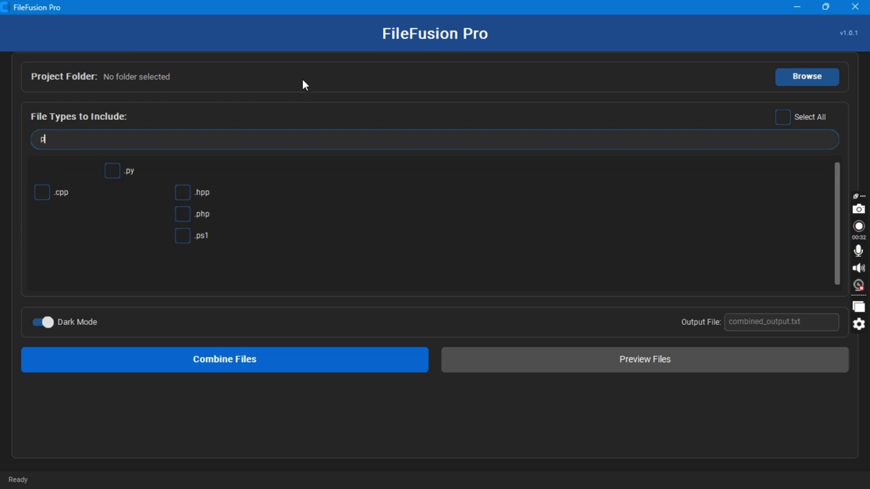
text(html)
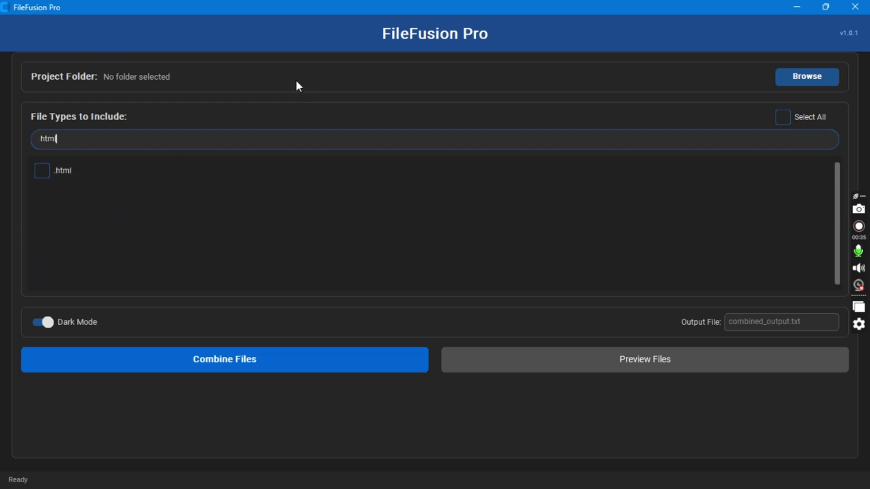
key(BackSpace)
key(BackSpace)
key(BackSpace)
key(BackSpace)
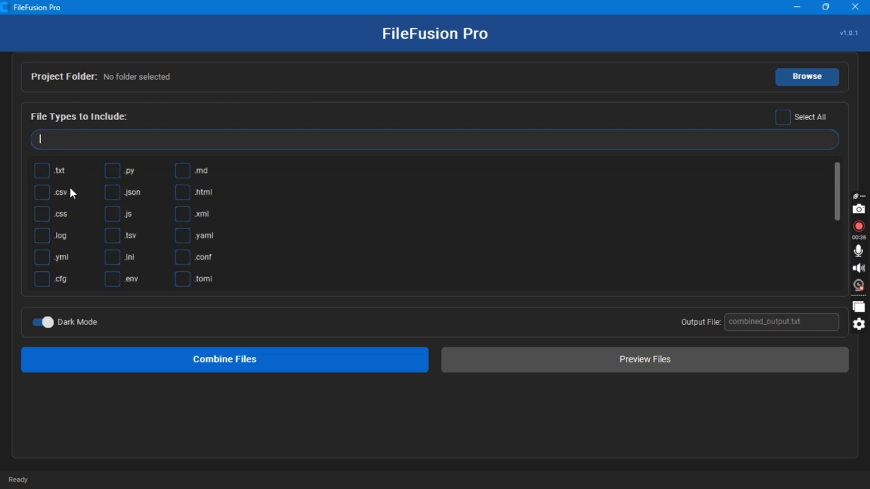
text(xml)
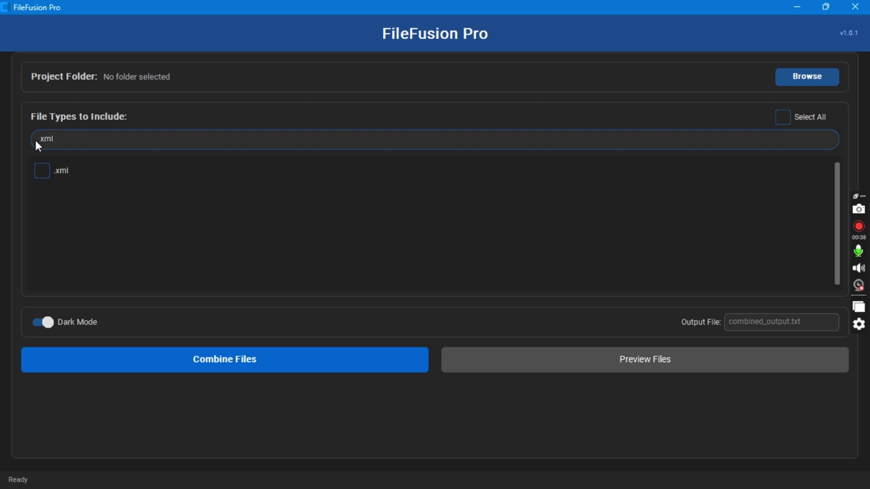
key(BackSpace)
key(BackSpace)
key(BackSpace)
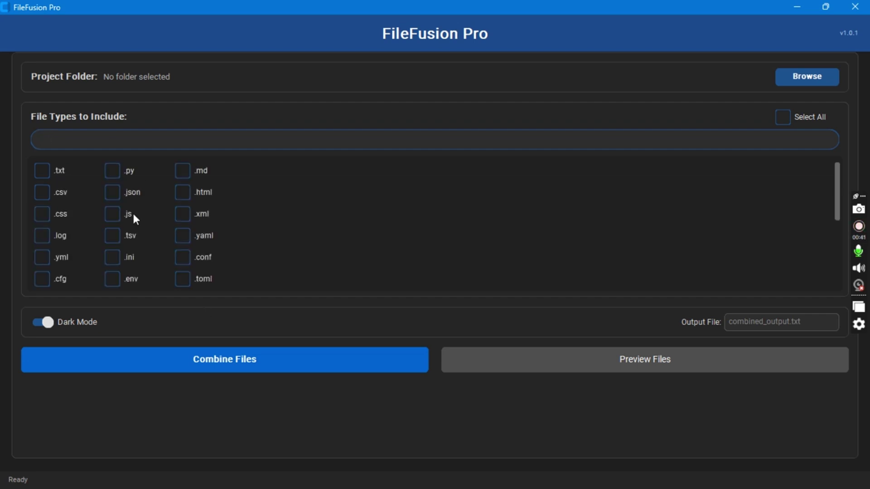
Step: Look through the full list of file types and select all of them for inclusion
scroll(139, 215, down, 3)
scroll(140, 222, down, 2)
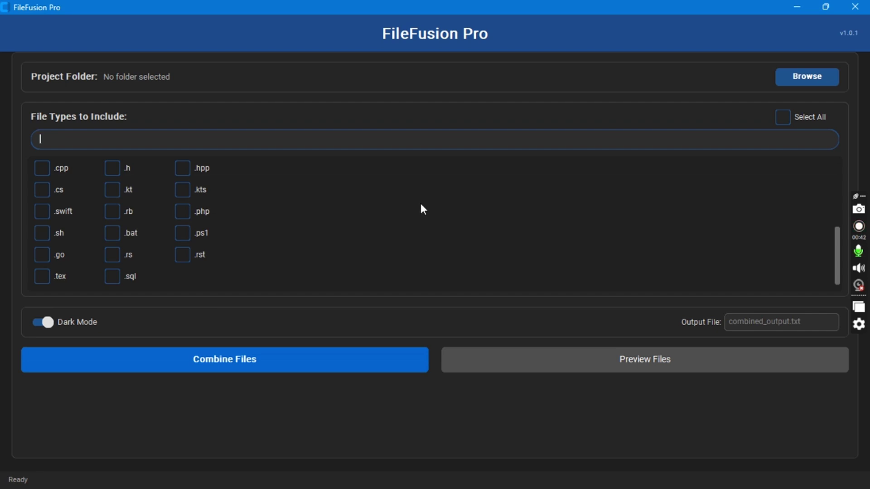
scroll(114, 258, up, 5)
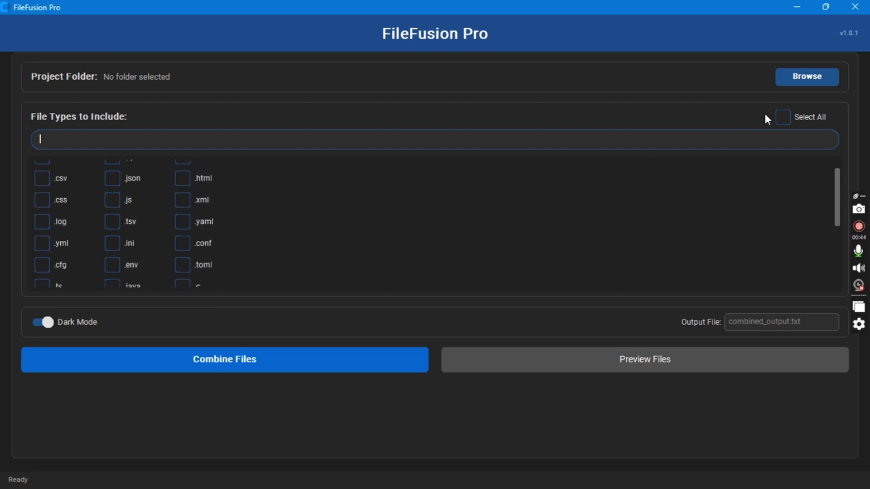
click(784, 118)
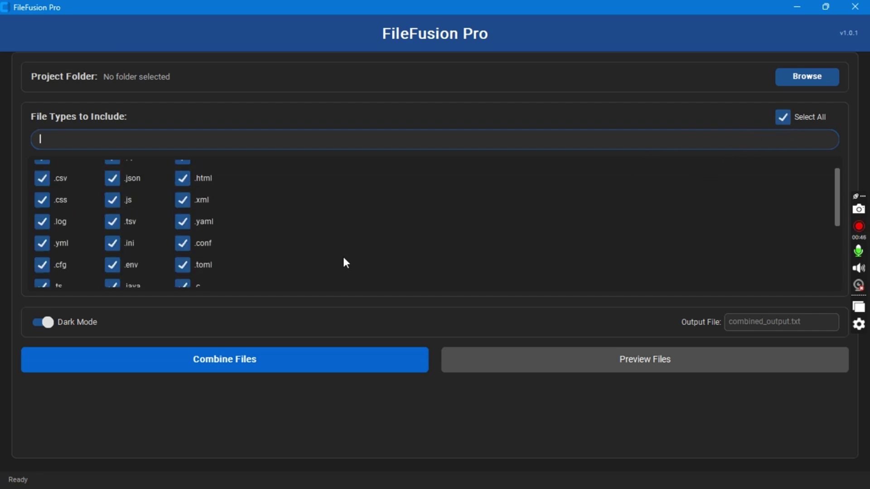
scroll(112, 232, down, 2)
scroll(112, 232, down, 3)
scroll(112, 232, up, 6)
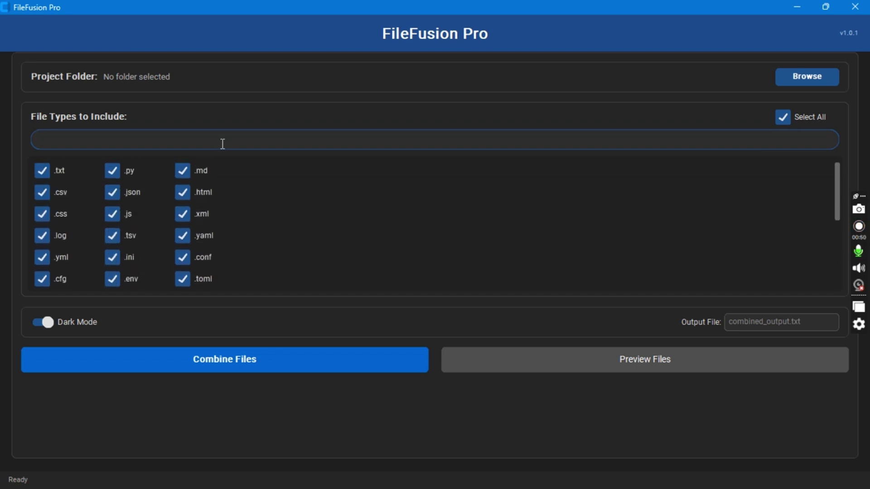
Step: Look through the selected file types and choose the folder named file on the Desktop as the project folder
scroll(197, 196, down, 5)
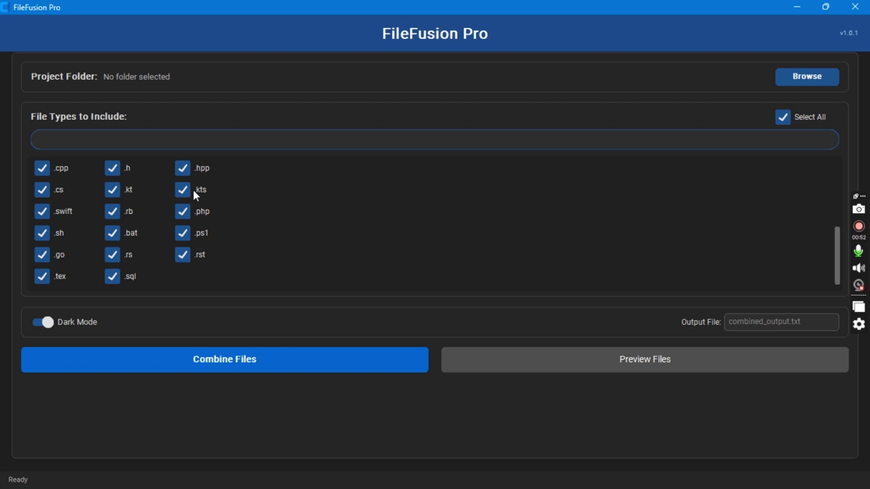
scroll(193, 189, up, 5)
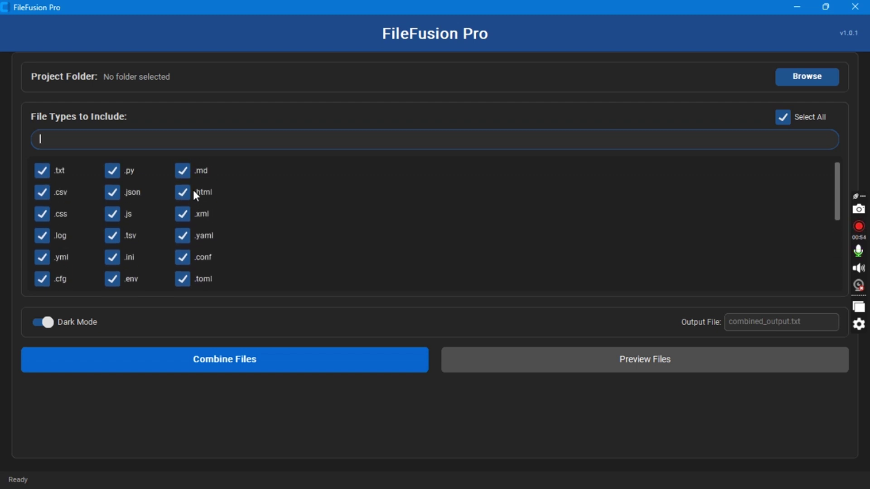
click(812, 84)
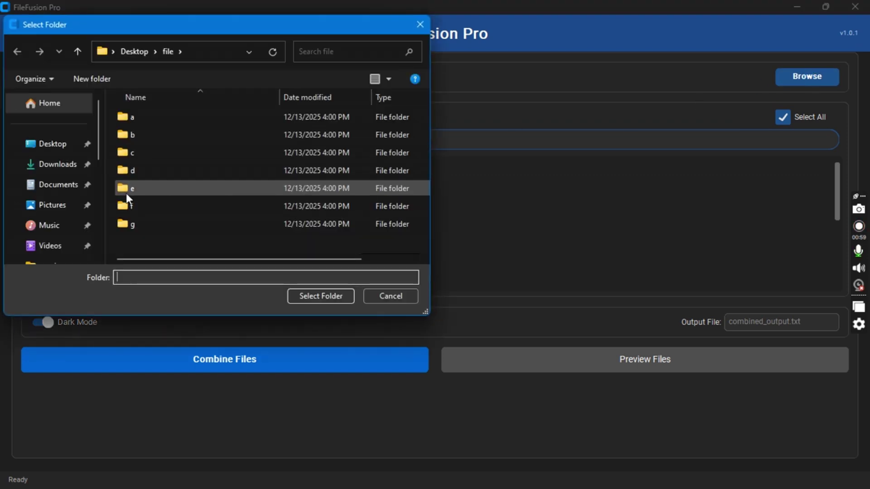
click(134, 47)
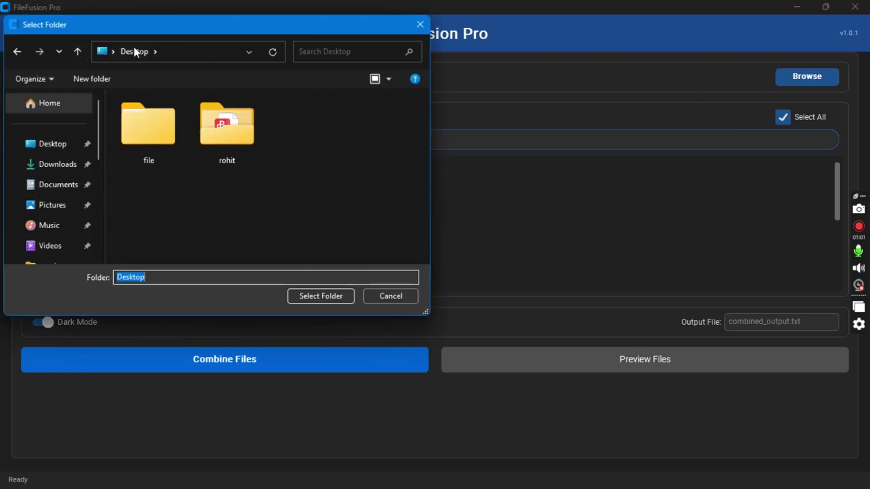
click(129, 139)
click(322, 294)
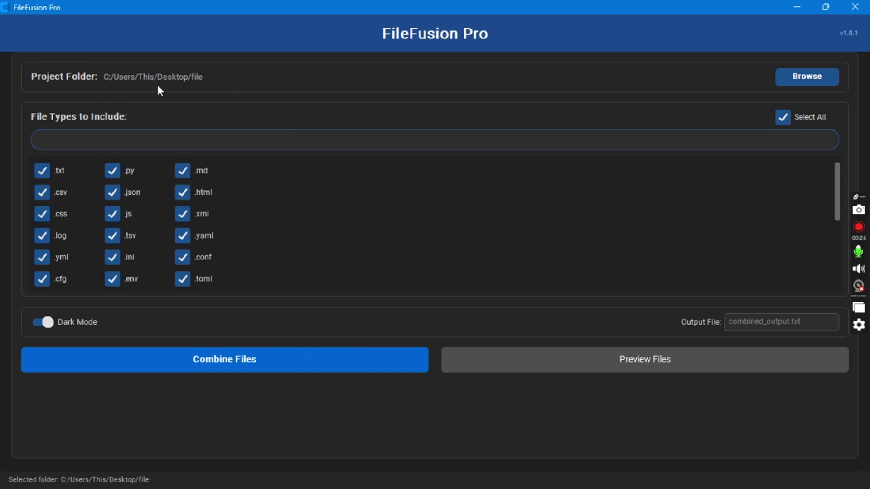
Step: Review the selected file types and preview which files from the project folder are included, closing the preview when done
scroll(453, 265, down, 7)
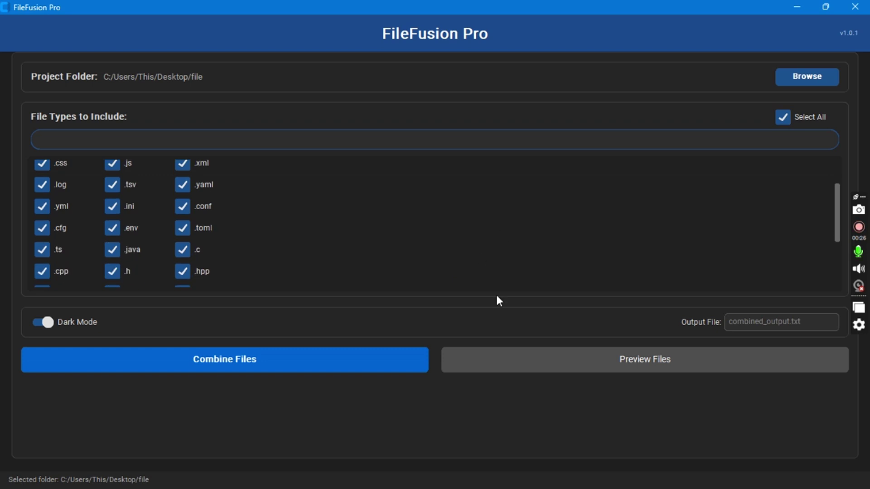
scroll(431, 235, up, 7)
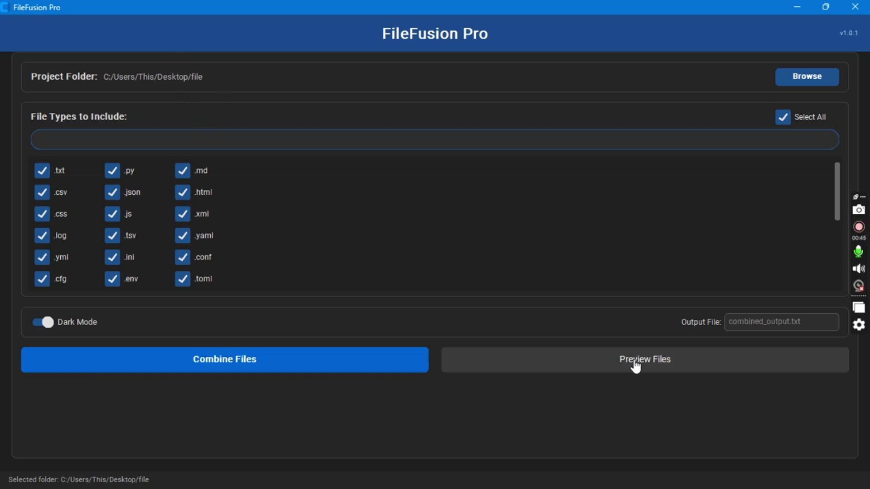
click(605, 363)
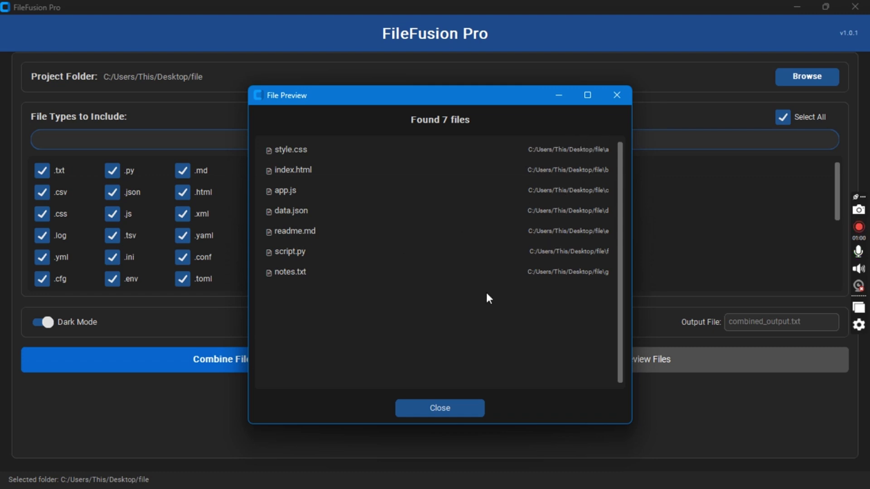
click(455, 418)
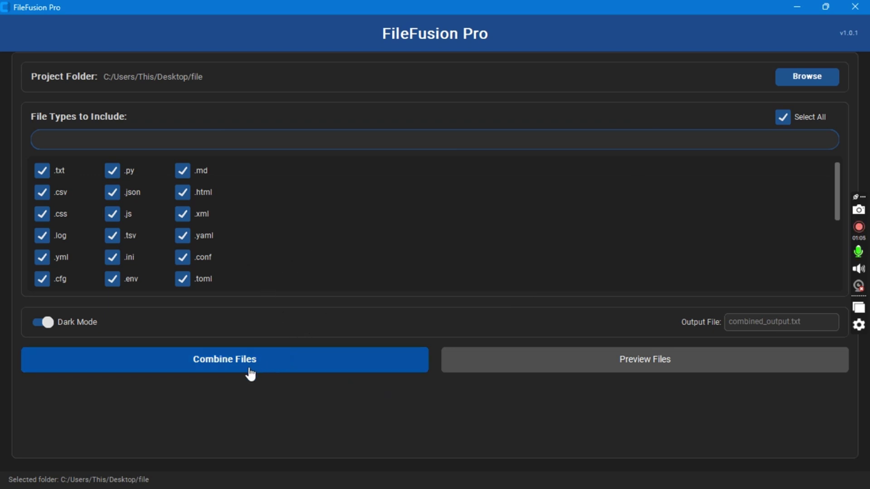
Step: Name the output file with the owner's first name, combine files of all types, and dismiss the success dialog
click(732, 327)
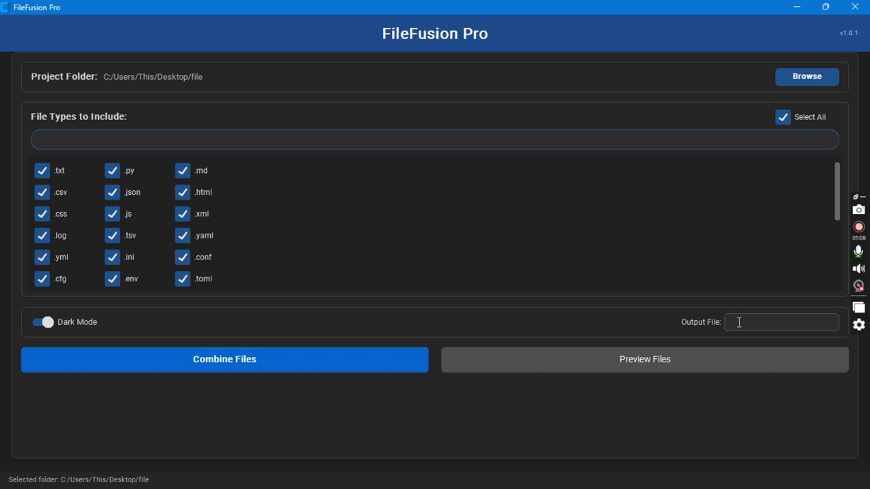
click(207, 142)
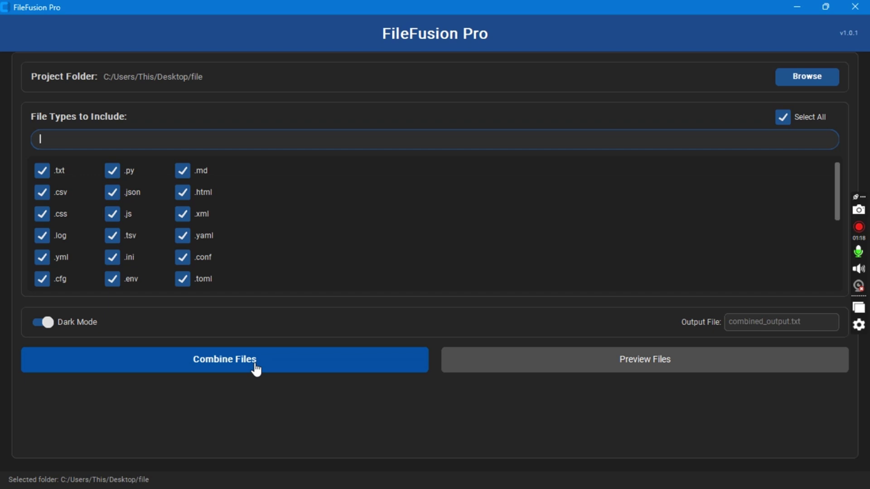
click(740, 325)
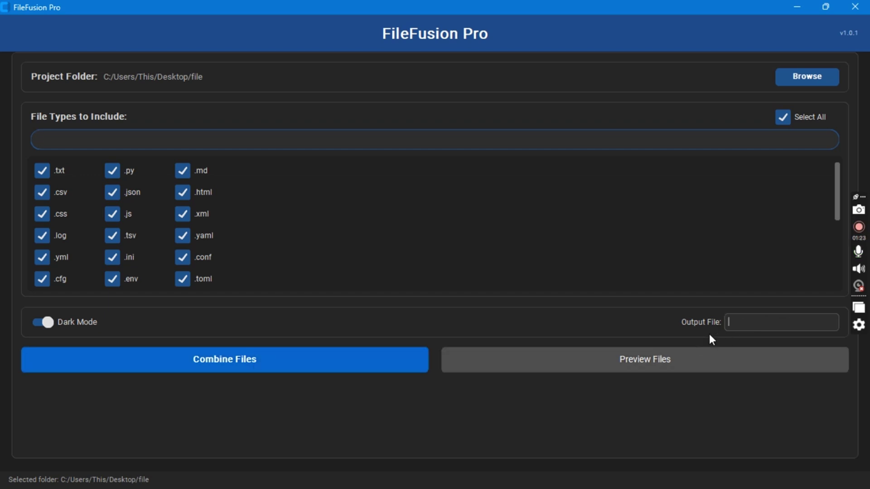
text(rahul)
click(284, 367)
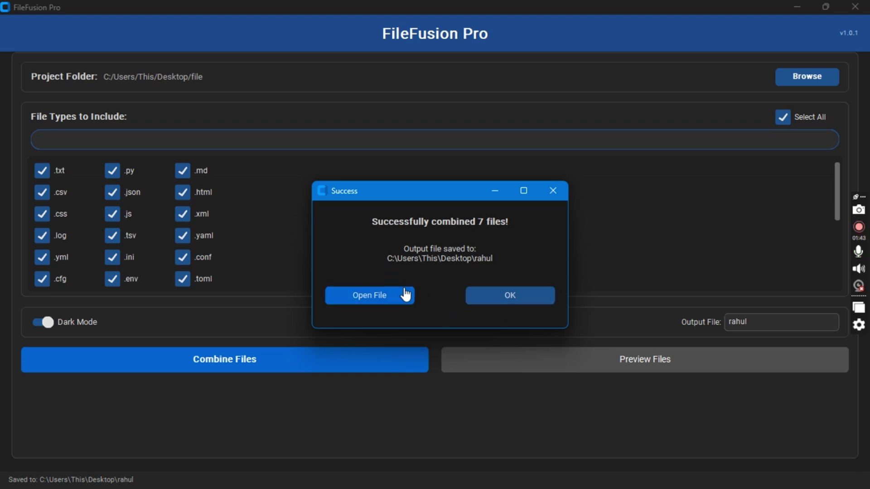
click(413, 301)
click(511, 299)
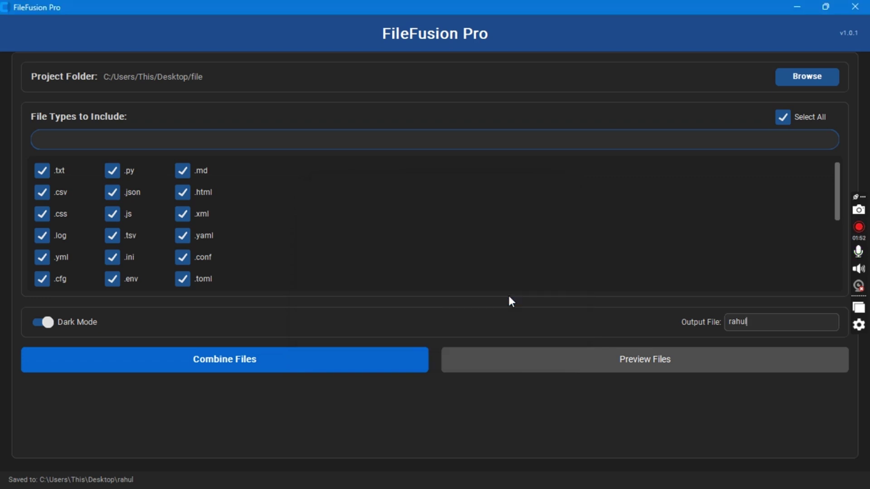
Step: Minimize the application and open the combined output file from the desktop in Notepad
click(800, 6)
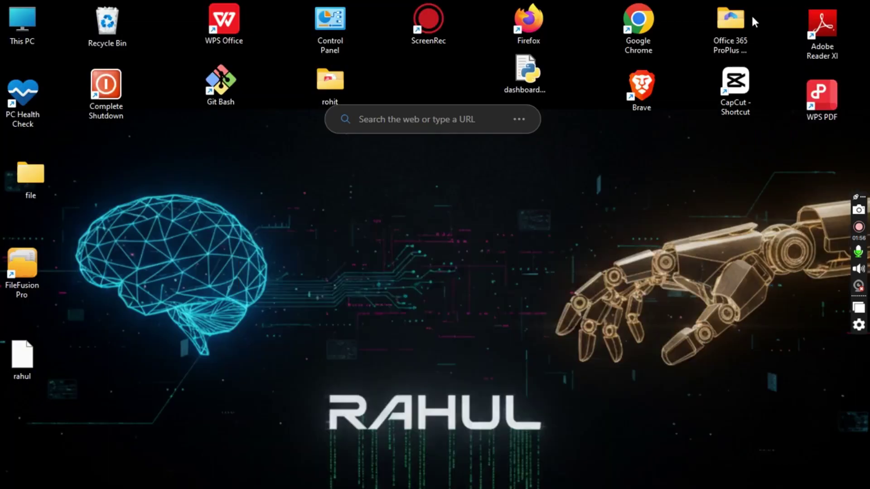
drag(22, 413, 7, 313)
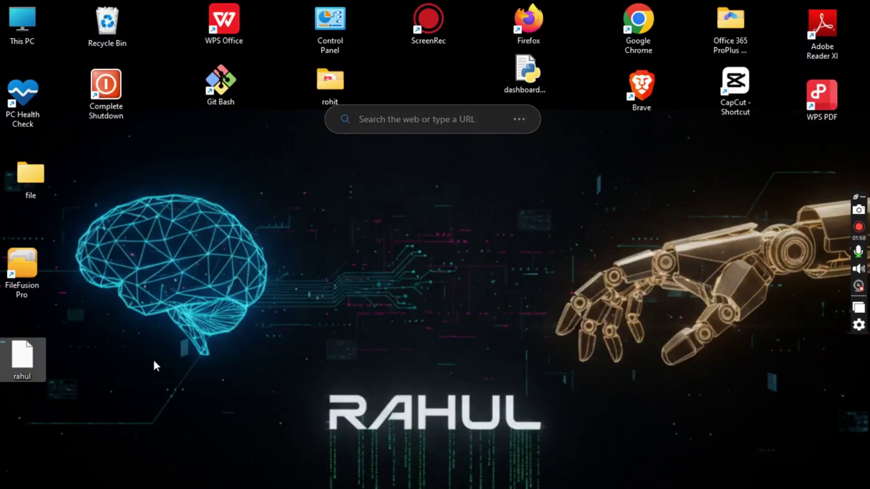
click(139, 311)
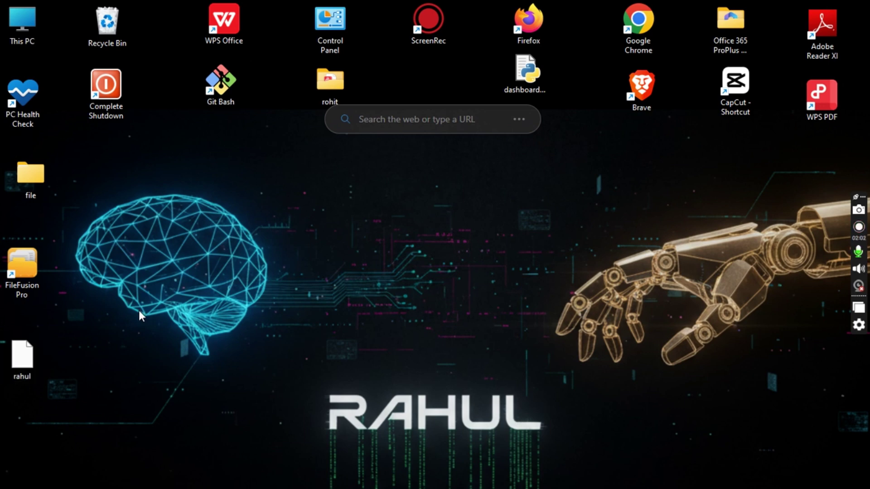
click(14, 367)
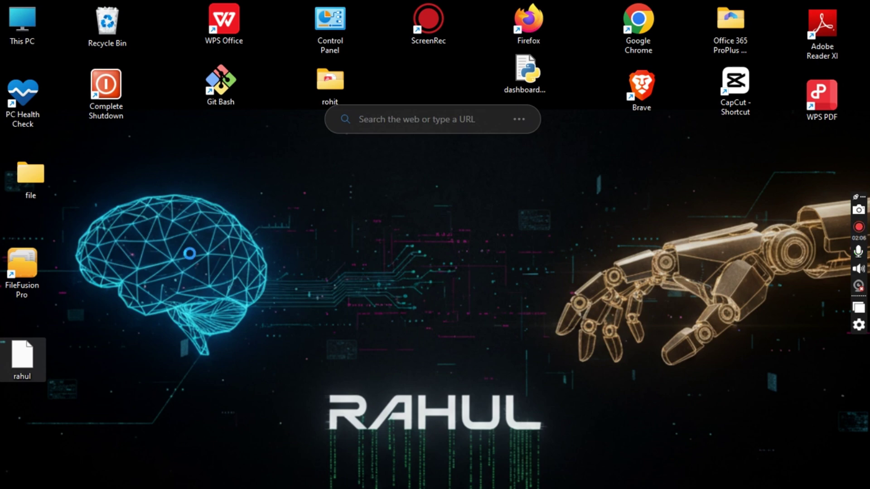
click(181, 255)
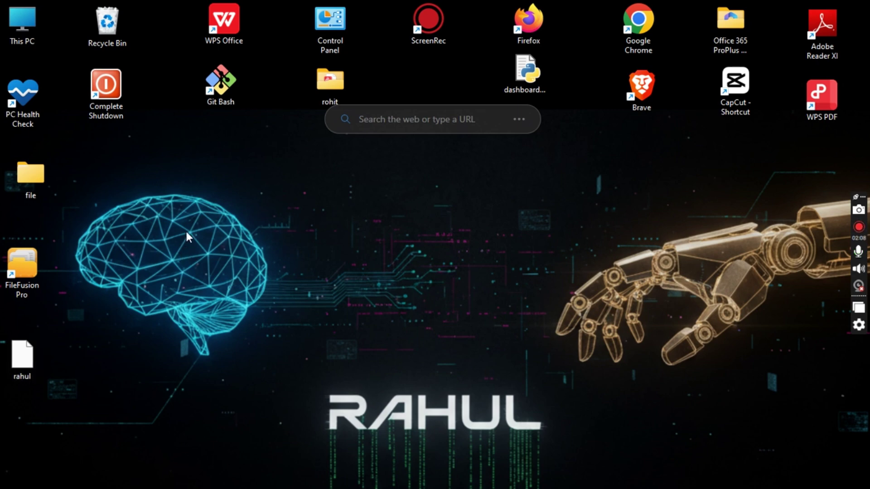
right_click(35, 260)
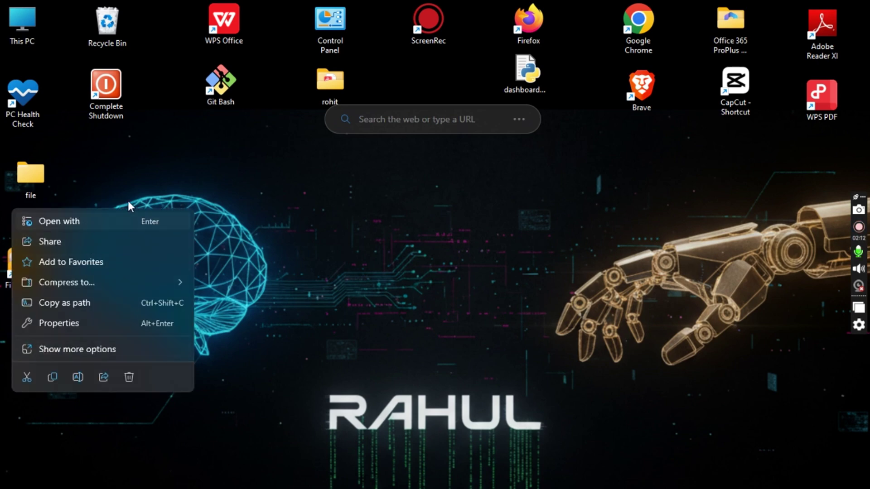
click(107, 348)
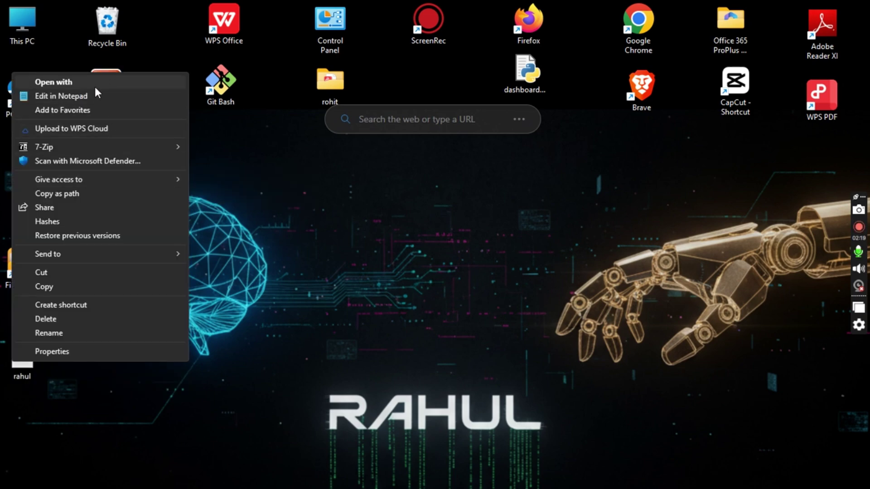
click(63, 96)
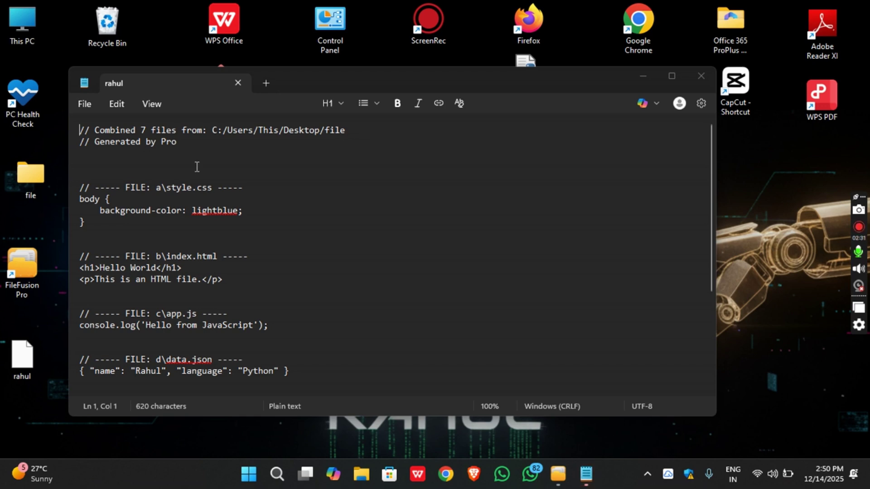
Step: Read through the combined file's sections from start to end and close Notepad
scroll(193, 190, down, 4)
scroll(193, 190, down, 1)
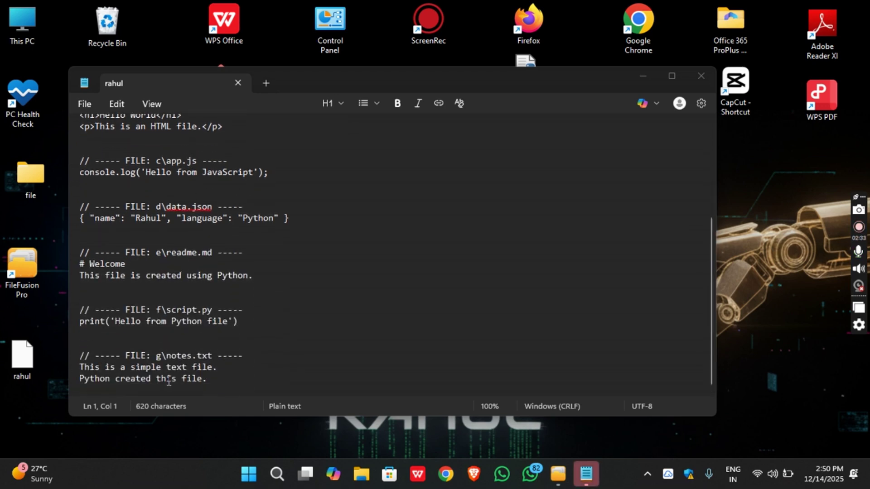
scroll(204, 384, up, 5)
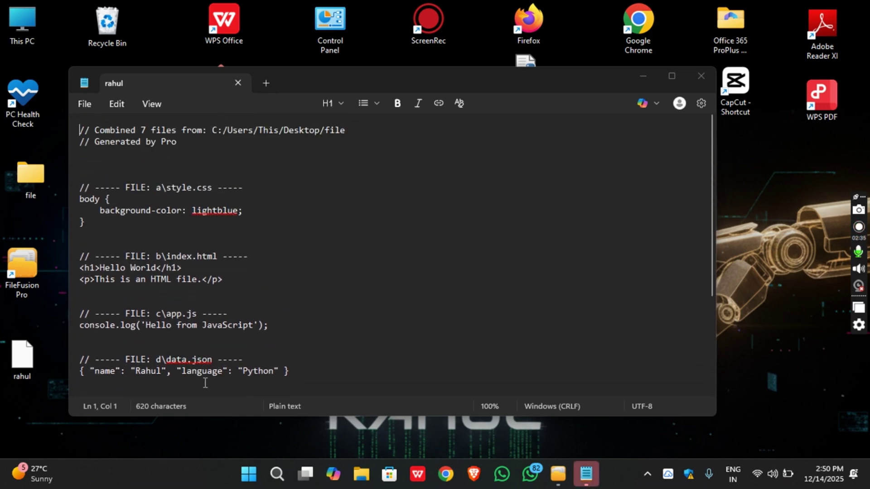
click(705, 68)
Step: Include only the .py file type and preview the matching files in the project folder
click(784, 119)
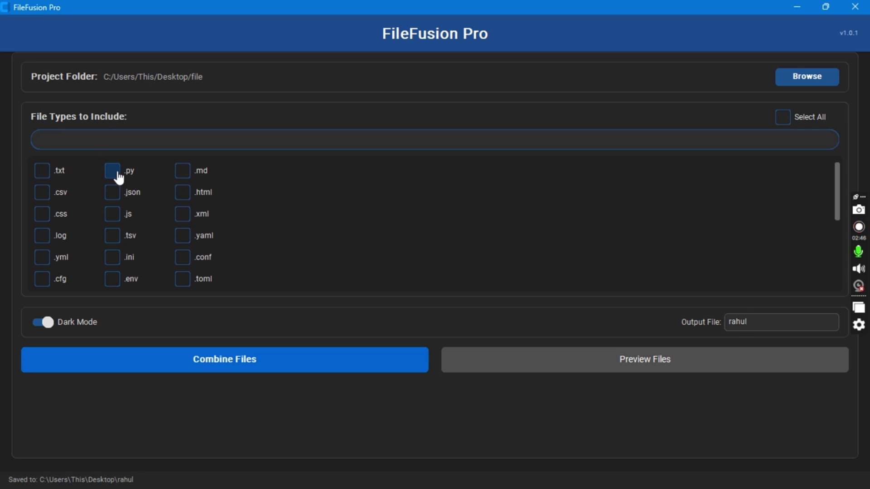
click(118, 174)
click(604, 368)
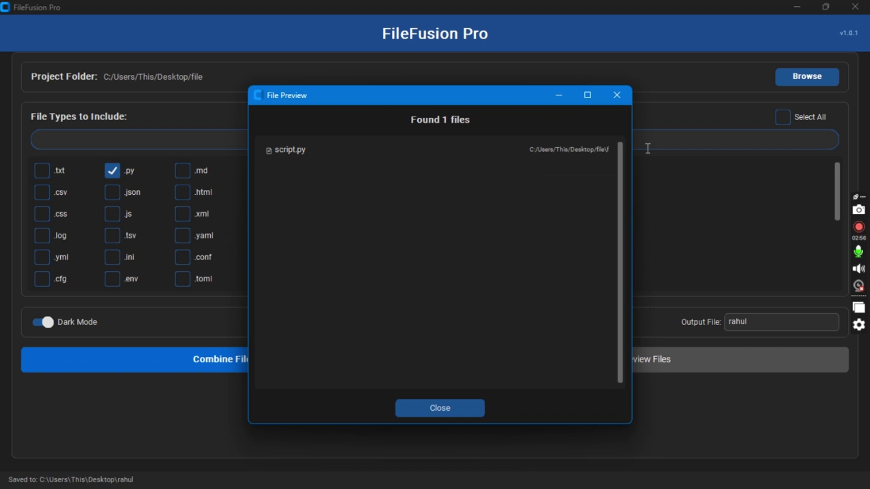
click(625, 96)
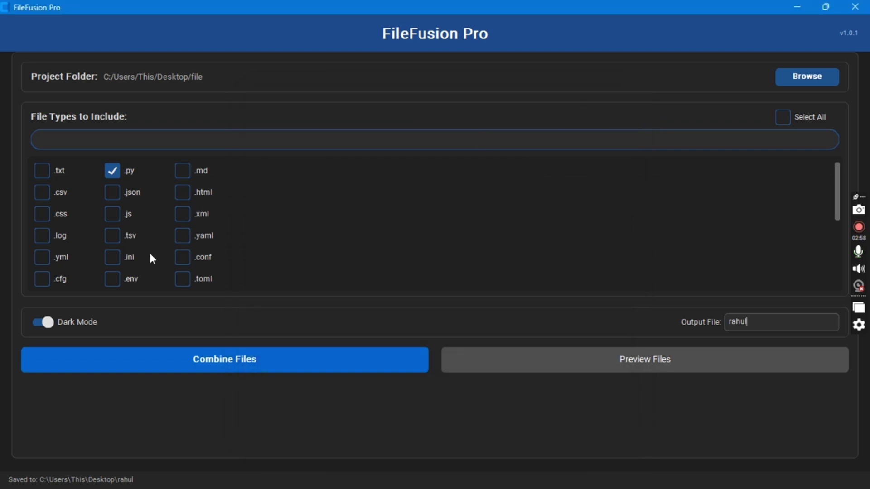
Step: Combine the .py selection and check the script.py section of the output file in Notepad, closing it when done
click(246, 369)
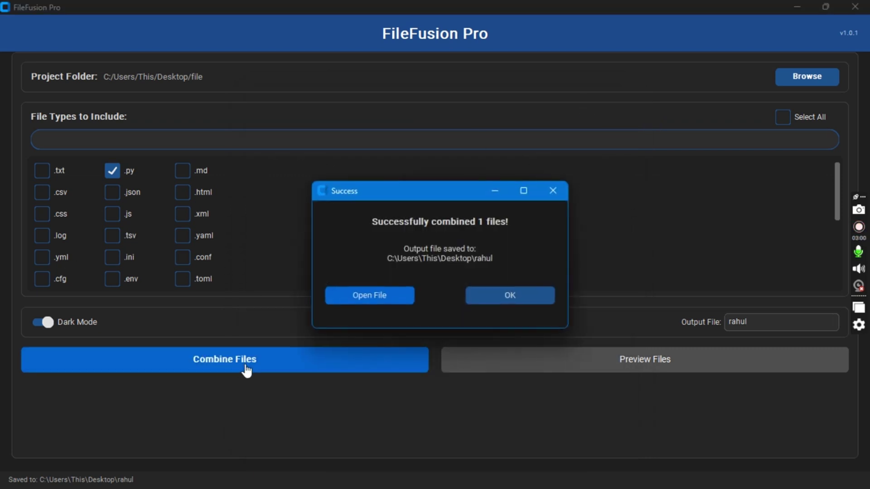
click(373, 306)
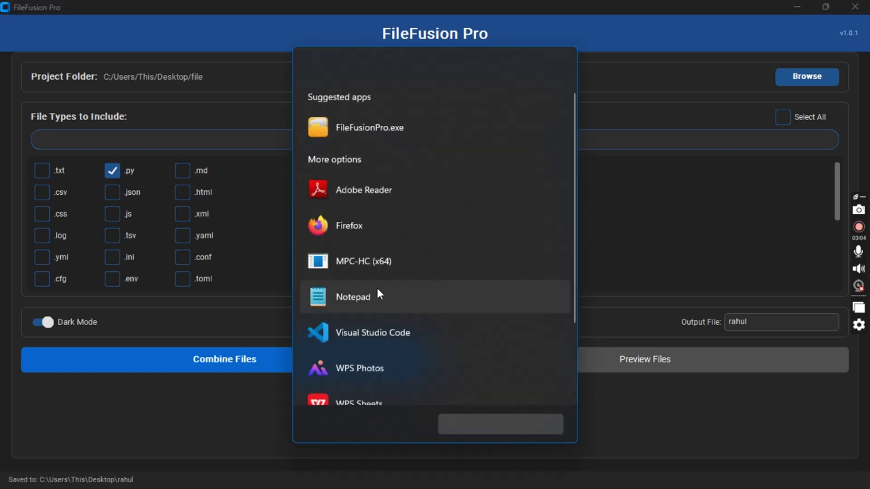
click(376, 296)
click(508, 424)
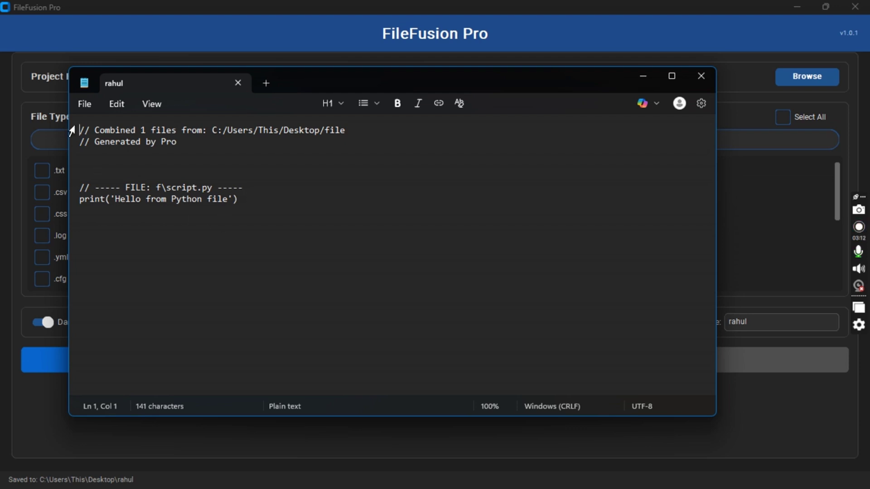
drag(257, 214, 43, 191)
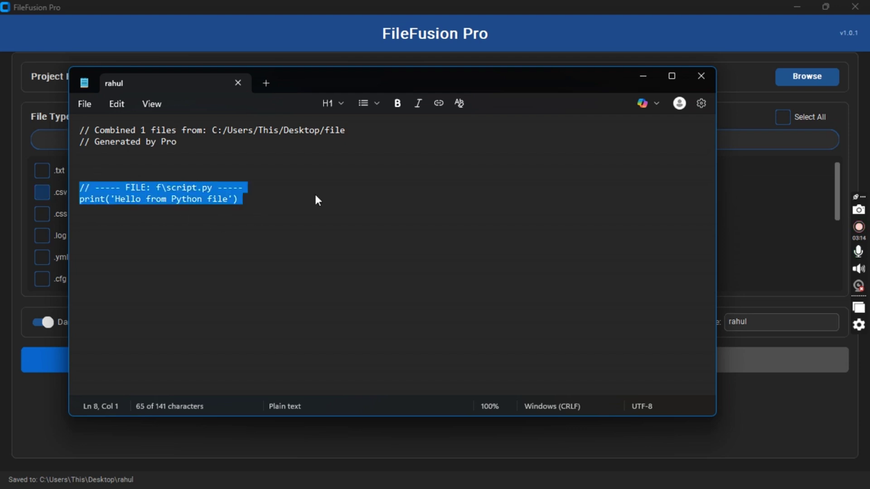
click(701, 79)
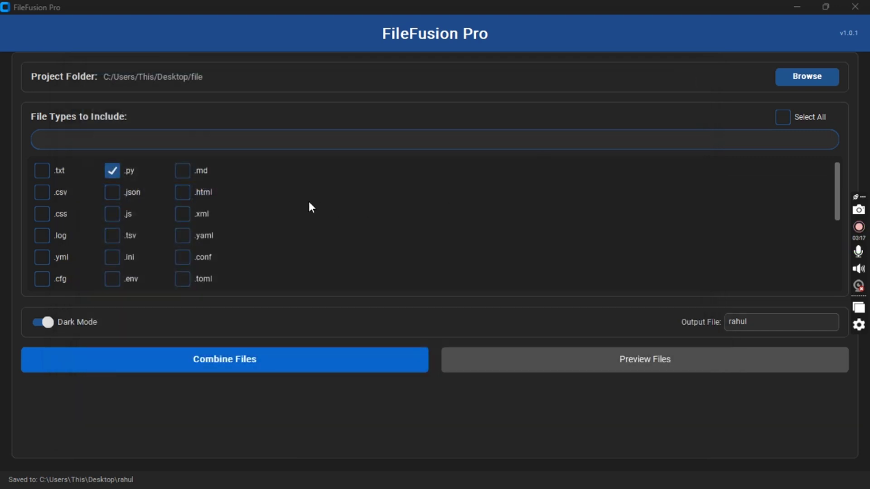
Step: Add .html to the included file types, combine the files and open the output in Notepad
click(183, 194)
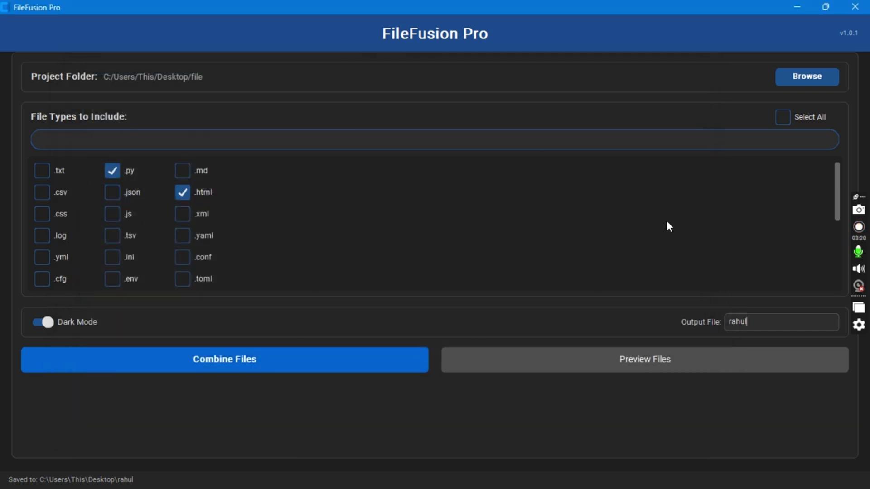
click(240, 364)
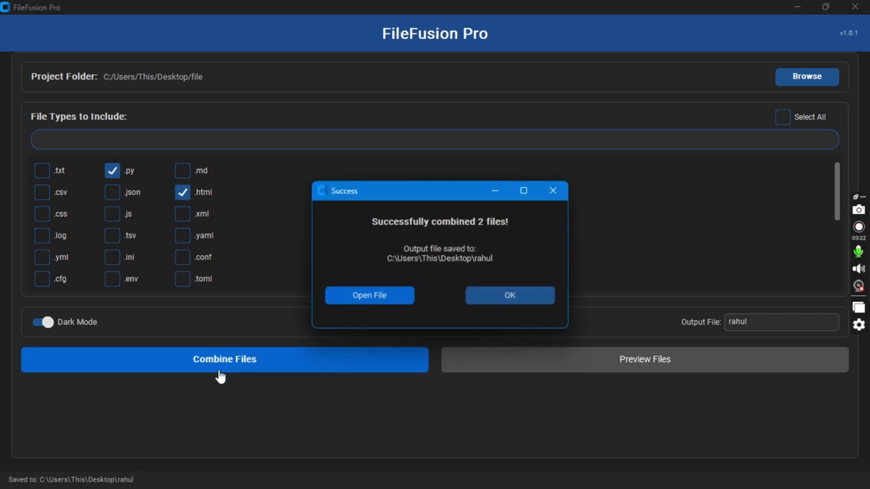
click(342, 297)
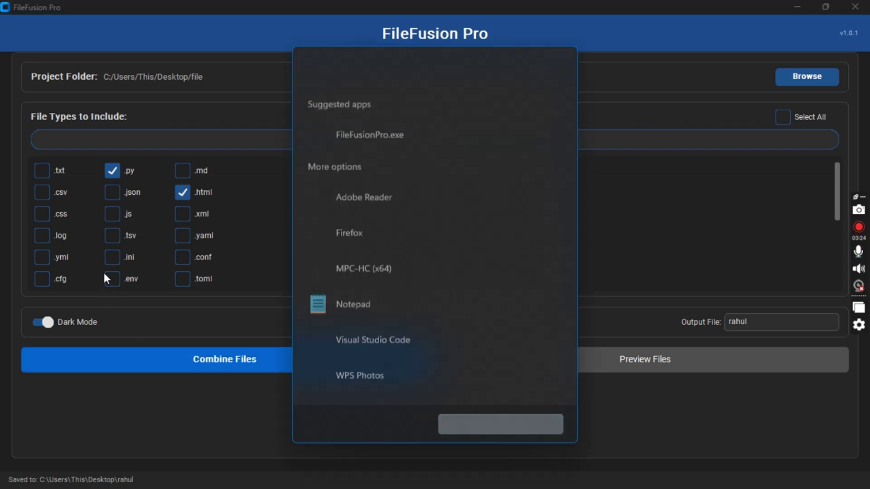
click(338, 300)
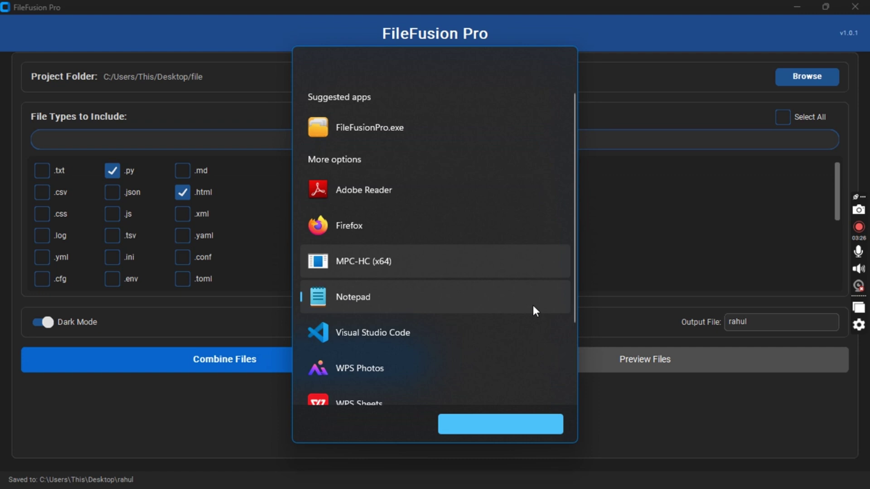
click(494, 422)
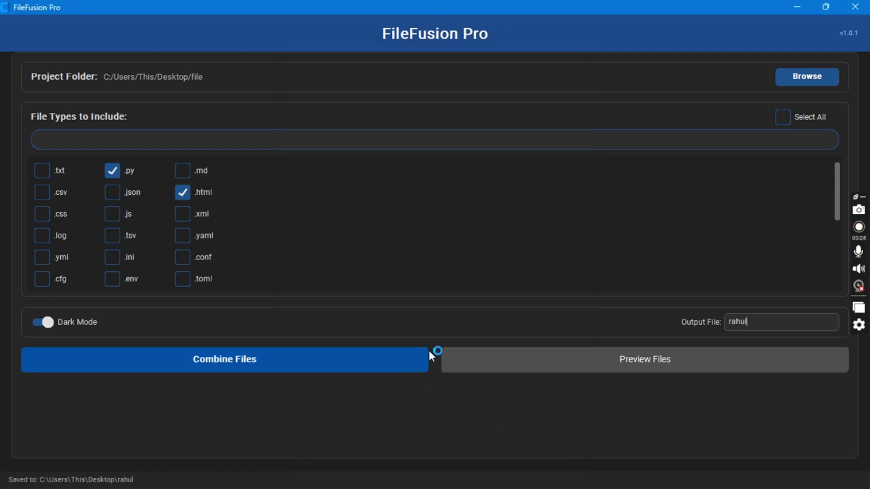
Step: Check the index.html and script.py sections of the combined output, closing Notepad when done
drag(80, 187, 117, 212)
click(171, 288)
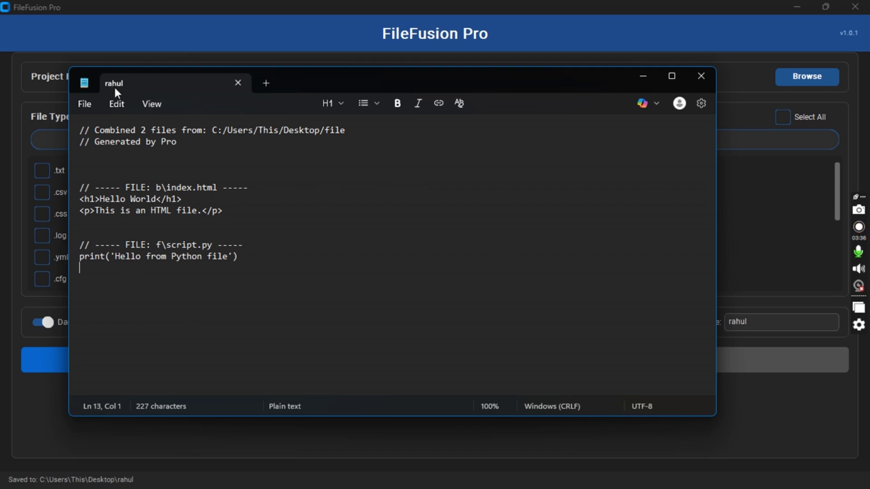
click(708, 78)
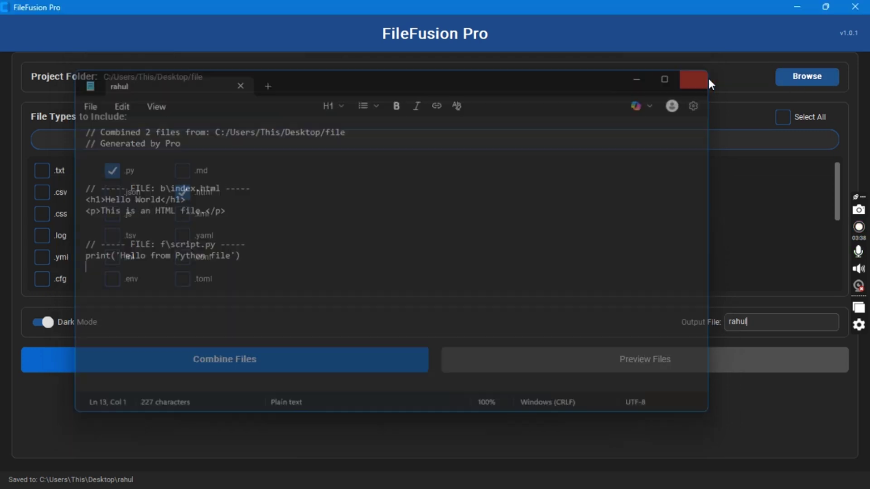
Step: Switch the interface to light mode and back to dark mode
scroll(220, 253, down, 2)
scroll(219, 251, up, 2)
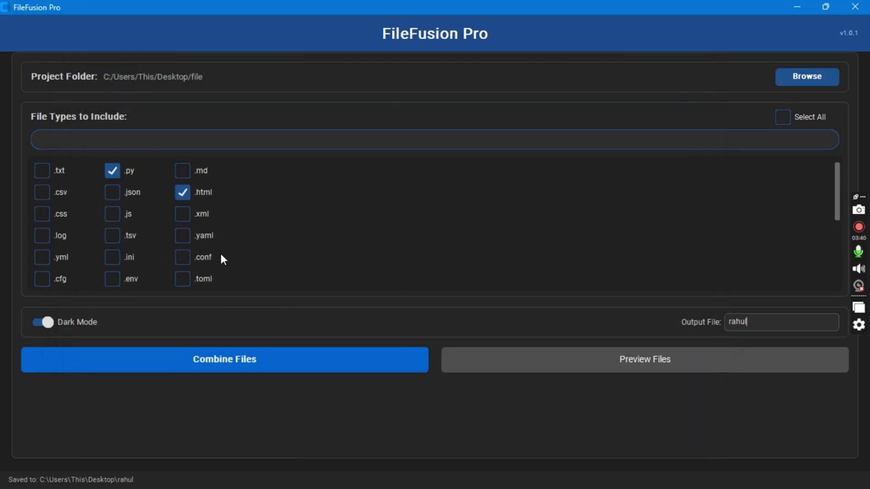
click(43, 322)
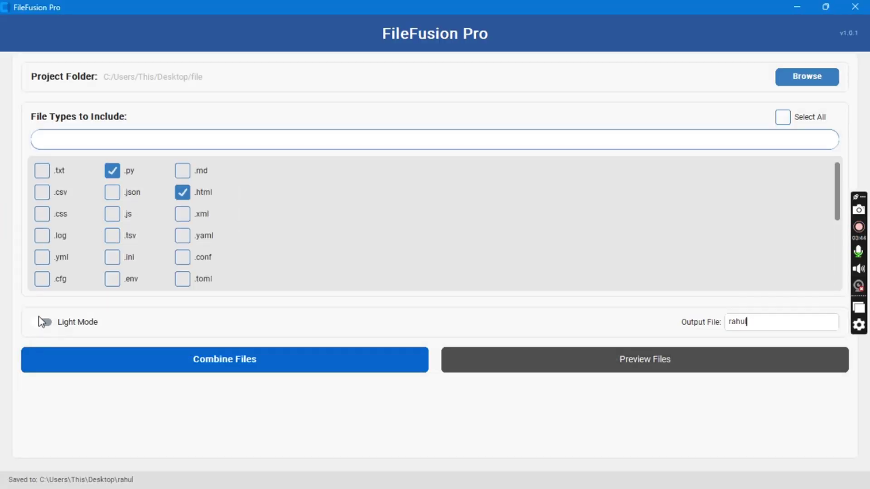
click(44, 322)
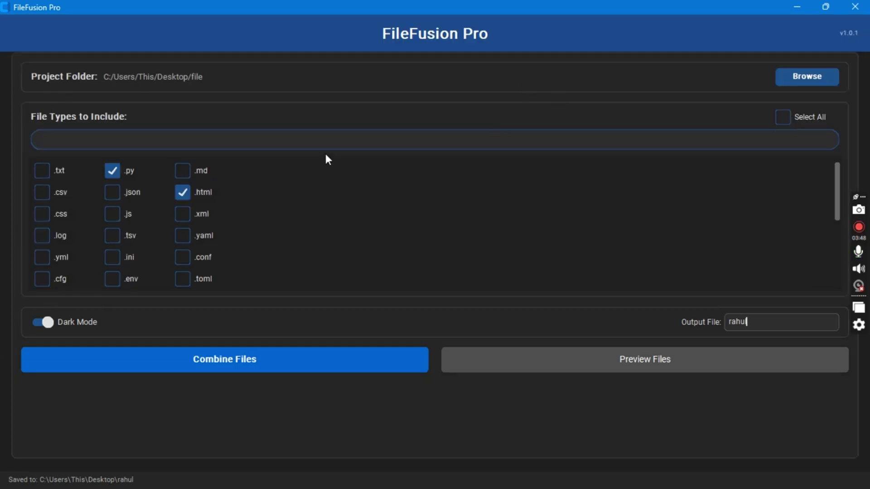
scroll(321, 194, down, 2)
scroll(340, 218, up, 2)
Step: Include all file types and combine the project folder's files
click(781, 118)
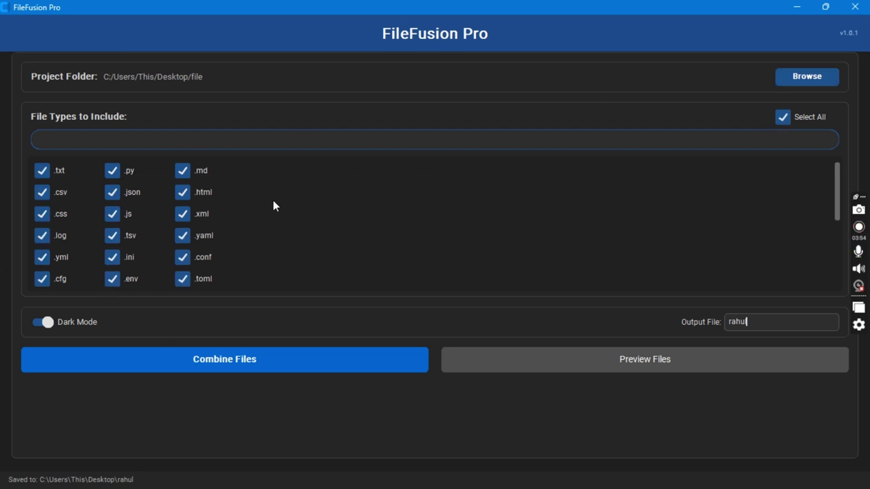
scroll(281, 226, down, 5)
click(233, 363)
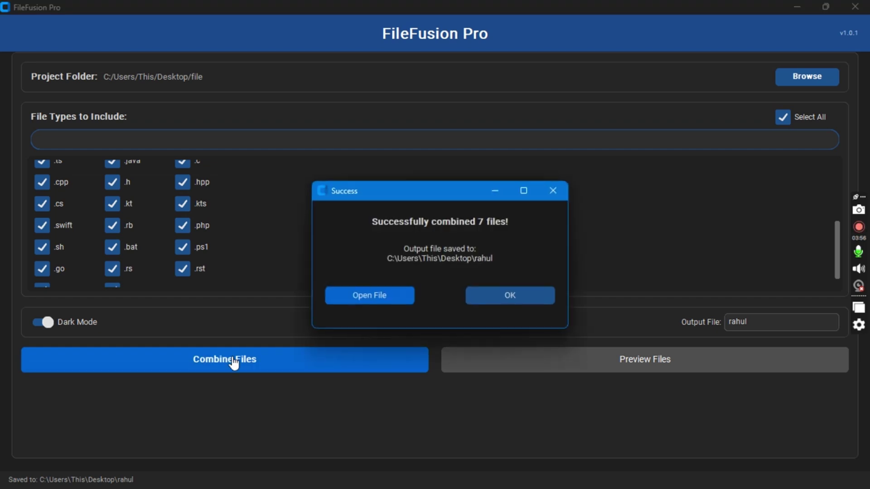
Step: Look through the available apps for the new output file and open it in Notepad
click(360, 295)
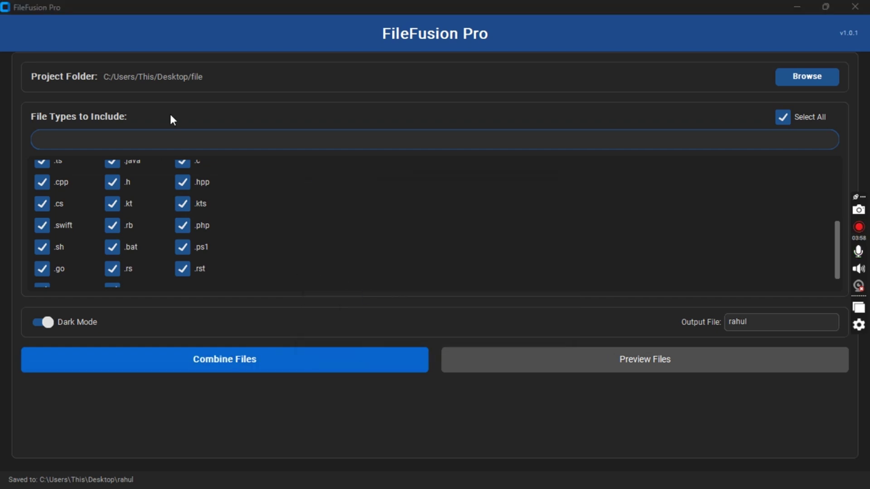
scroll(367, 267, down, 3)
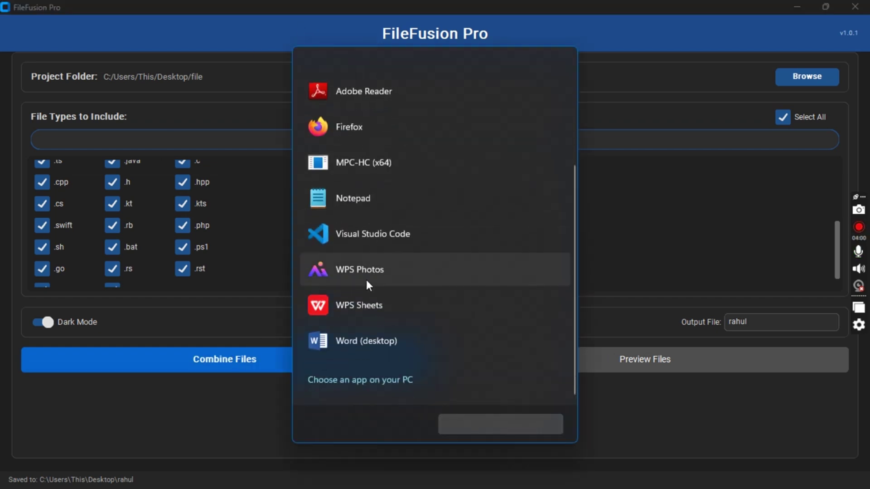
click(344, 186)
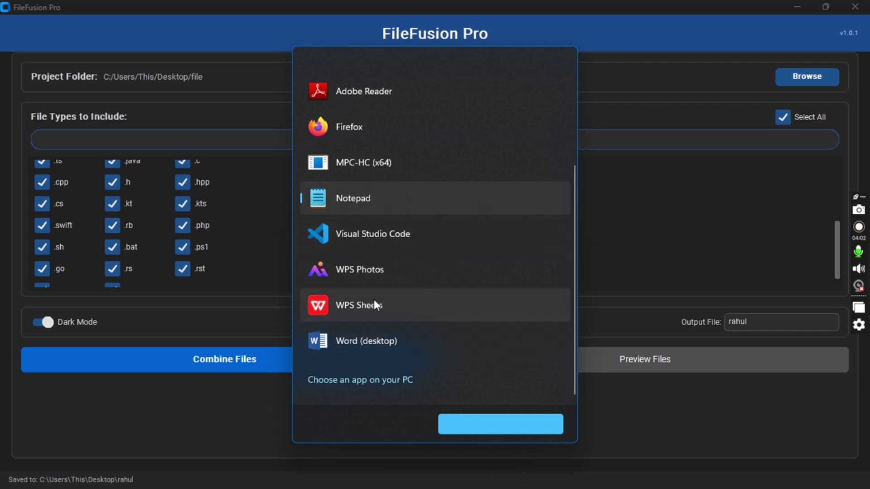
scroll(366, 271, up, 3)
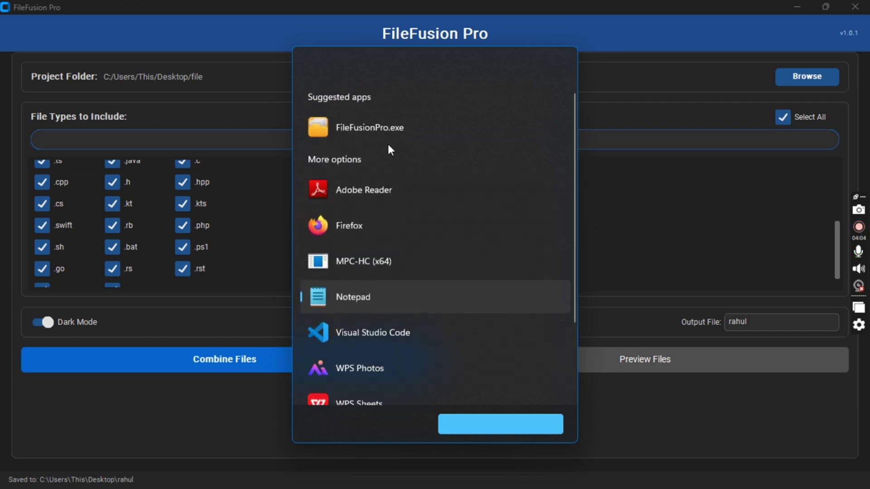
scroll(369, 303, down, 3)
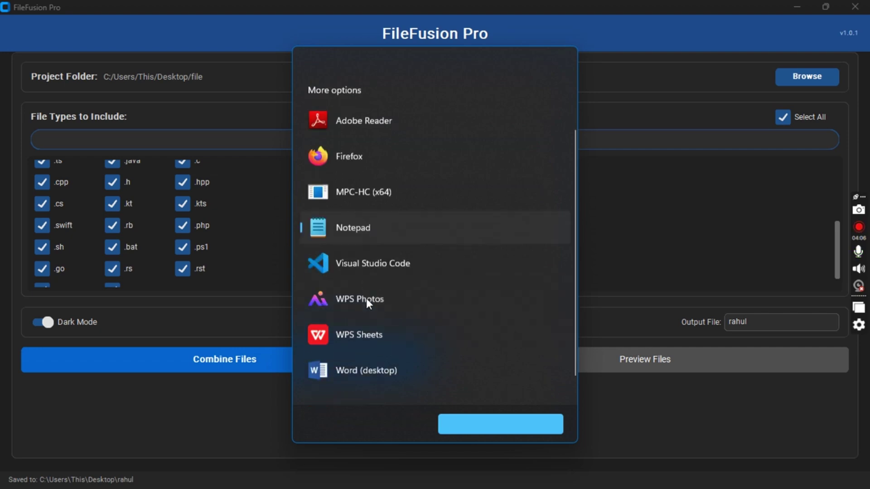
scroll(367, 299, down, 1)
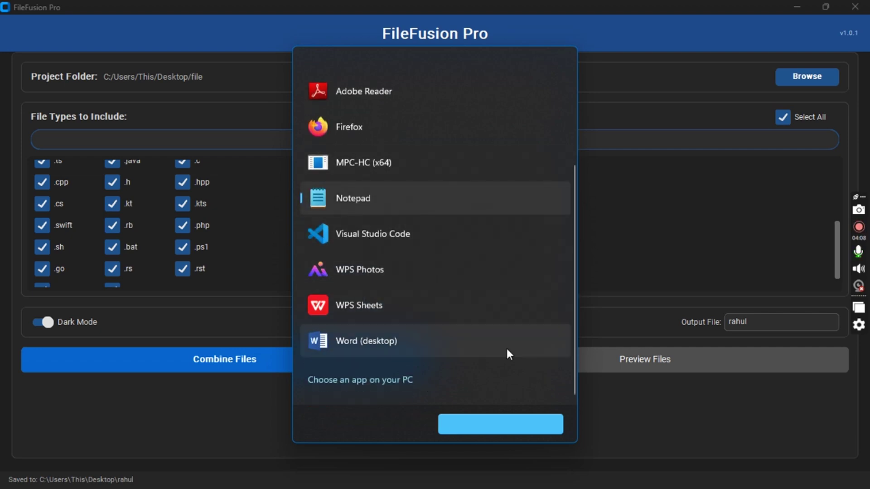
scroll(385, 245, up, 3)
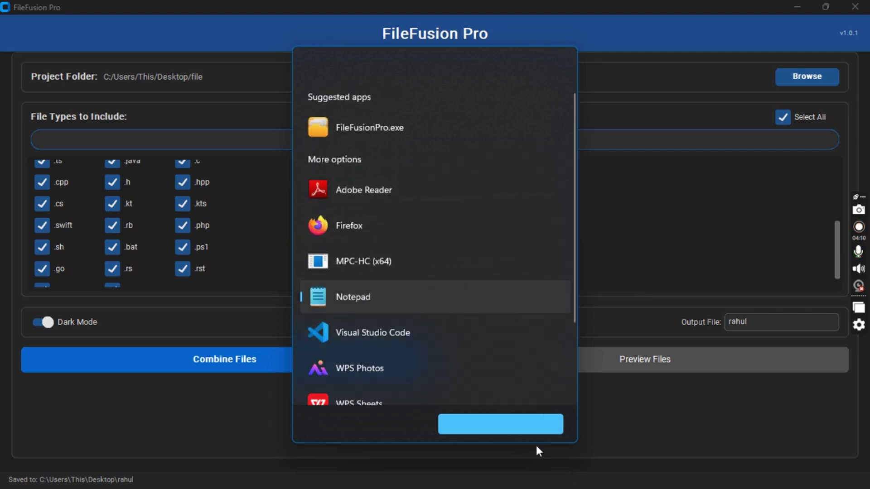
click(514, 426)
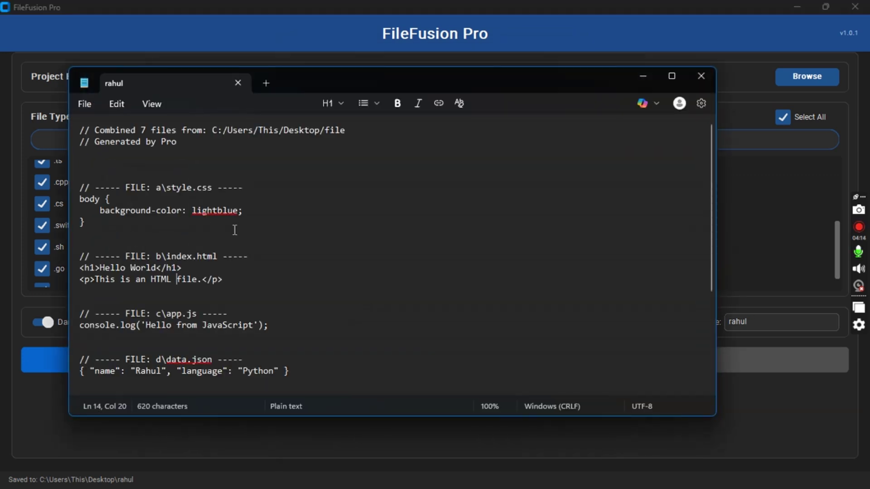
Step: Read the all-types output from style.css through notes.txt and close Notepad
scroll(253, 275, down, 1)
scroll(253, 275, down, 3)
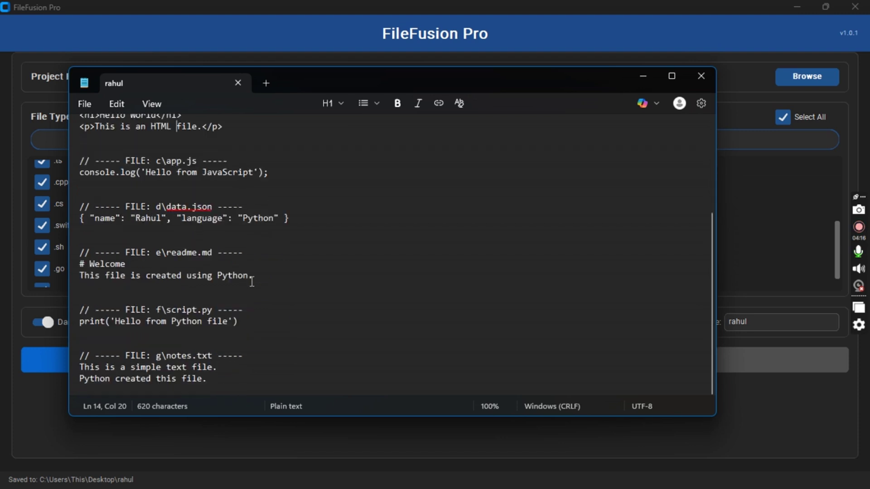
scroll(253, 278, up, 5)
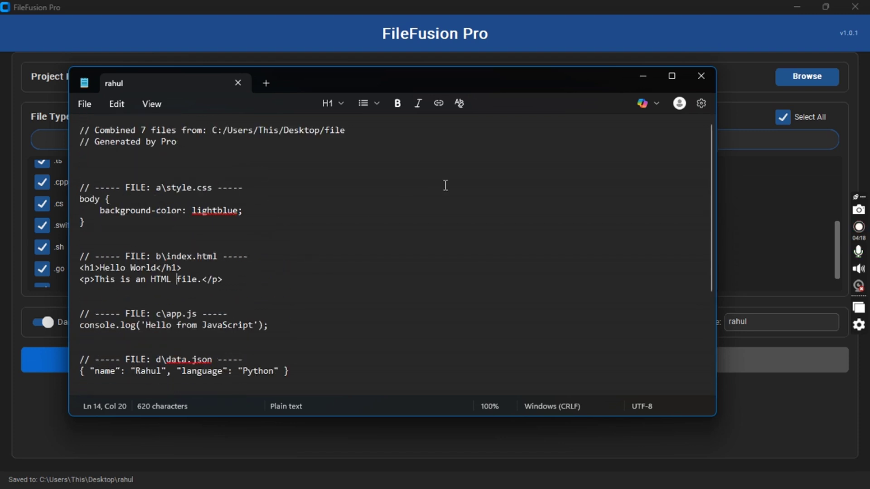
click(701, 78)
Step: Clear all included file types and set the project folder to subfolder a
scroll(236, 267, up, 5)
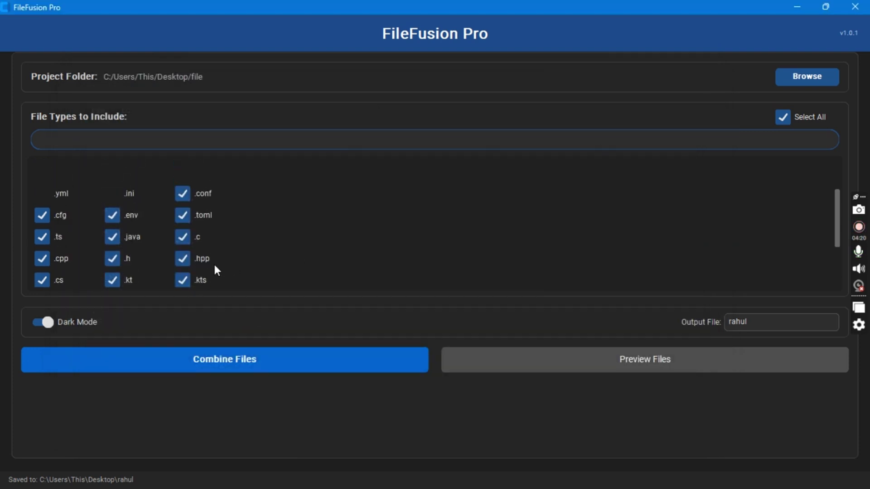
click(782, 117)
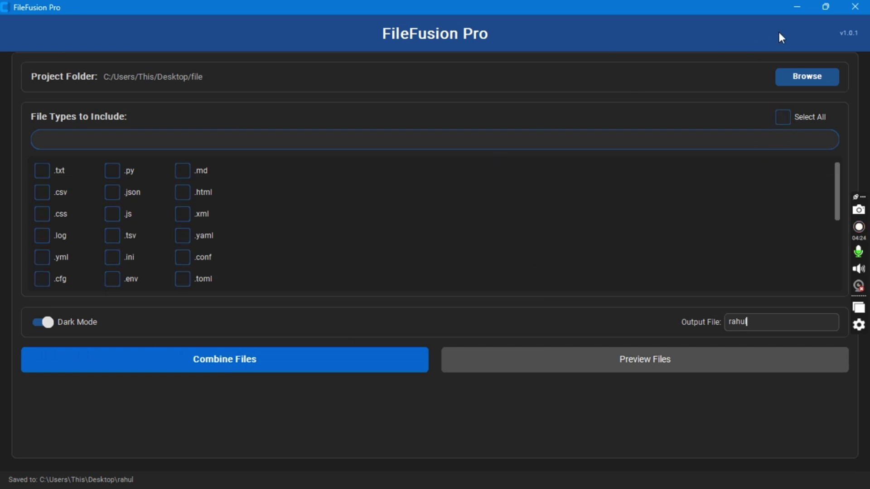
click(799, 80)
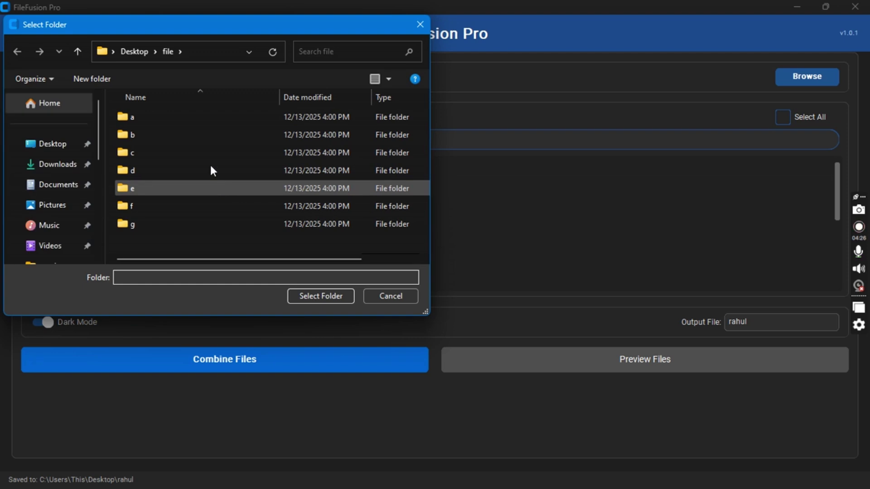
click(160, 119)
click(319, 296)
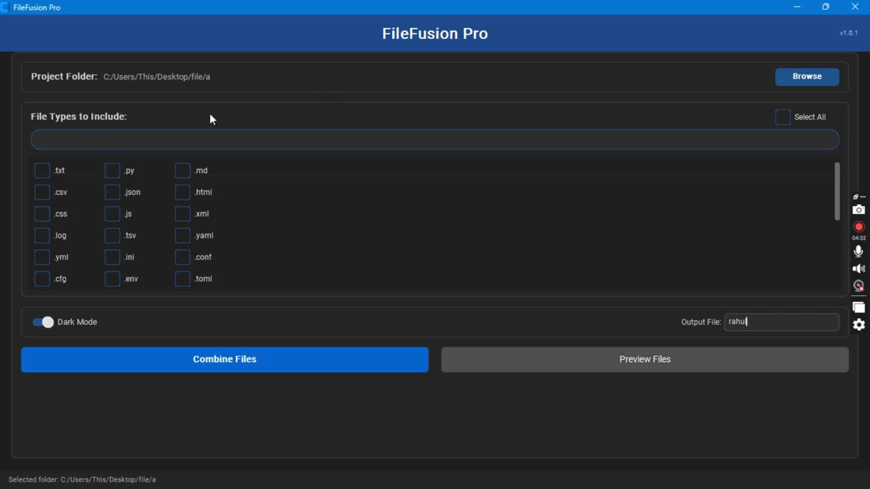
Step: Preview subfolder a's matching files with no file types selected and again with all file types included
click(625, 370)
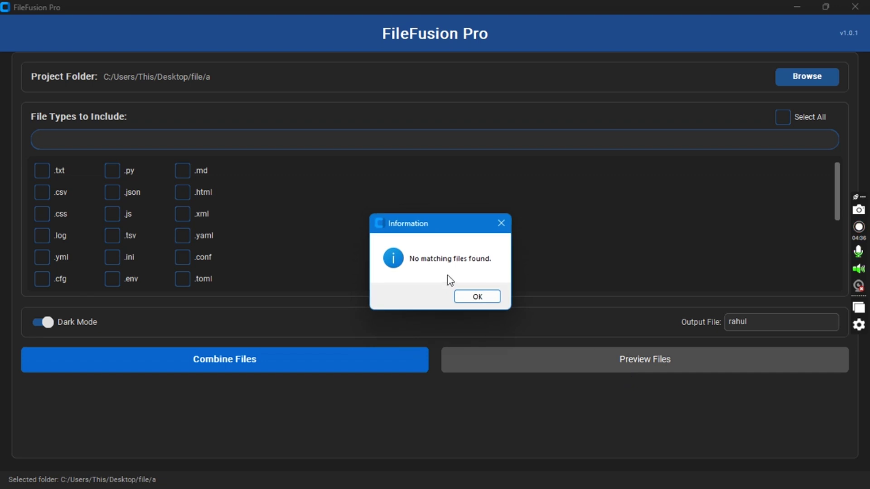
click(486, 301)
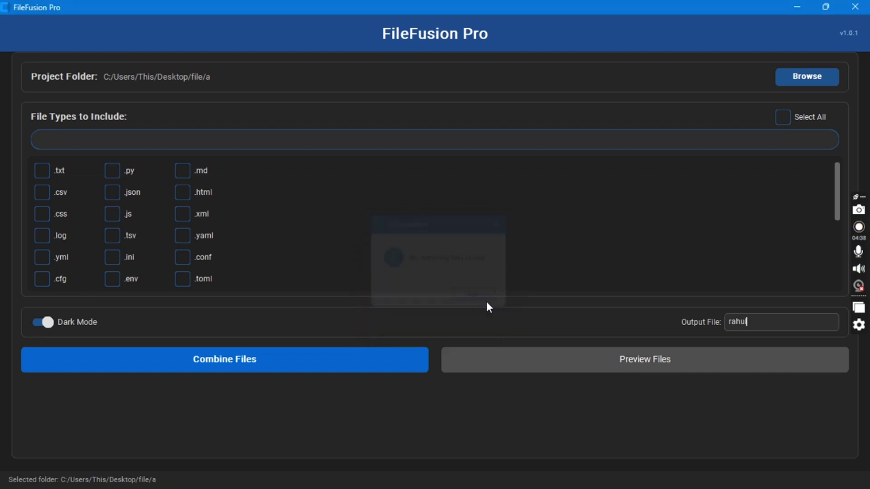
click(786, 122)
scroll(115, 181, down, 3)
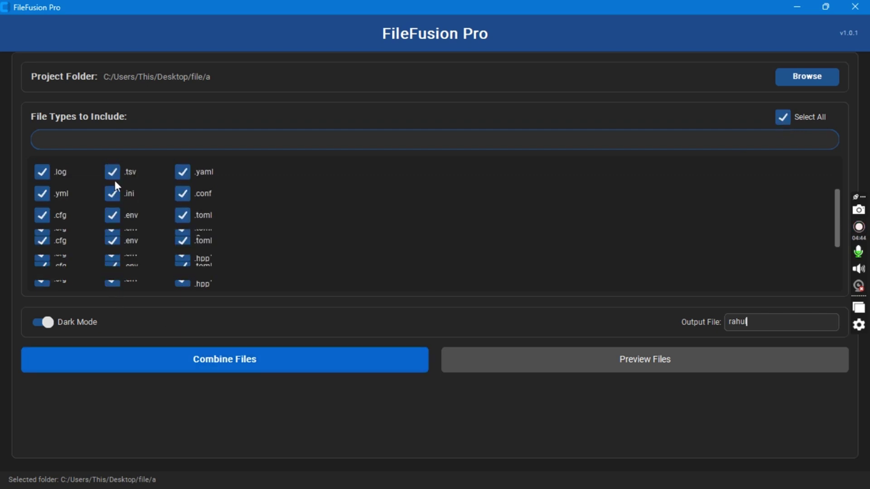
scroll(131, 187, up, 2)
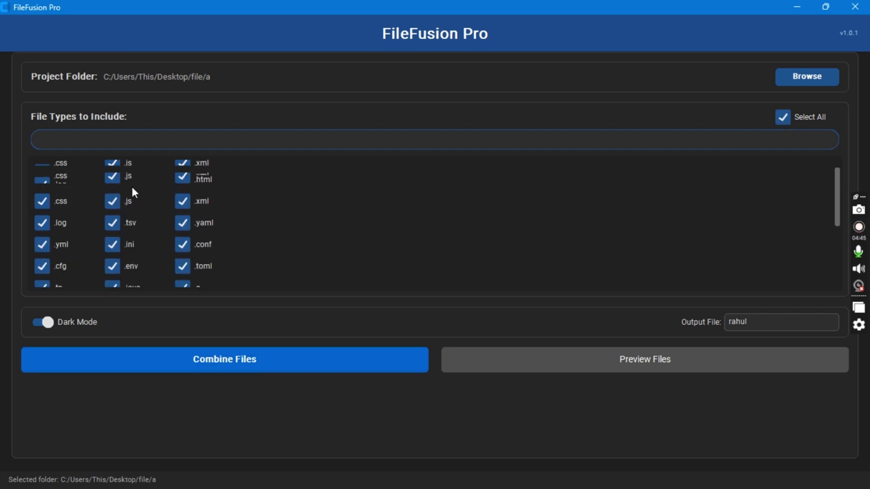
click(637, 364)
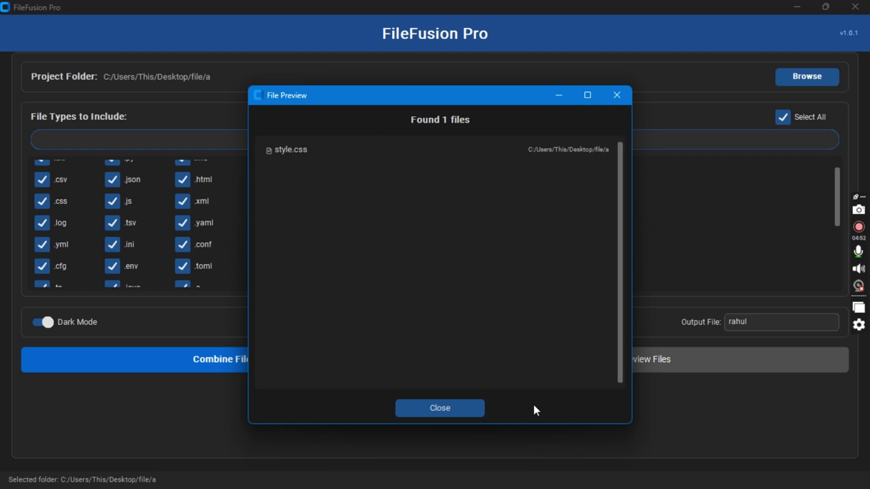
click(402, 416)
scroll(364, 218, up, 1)
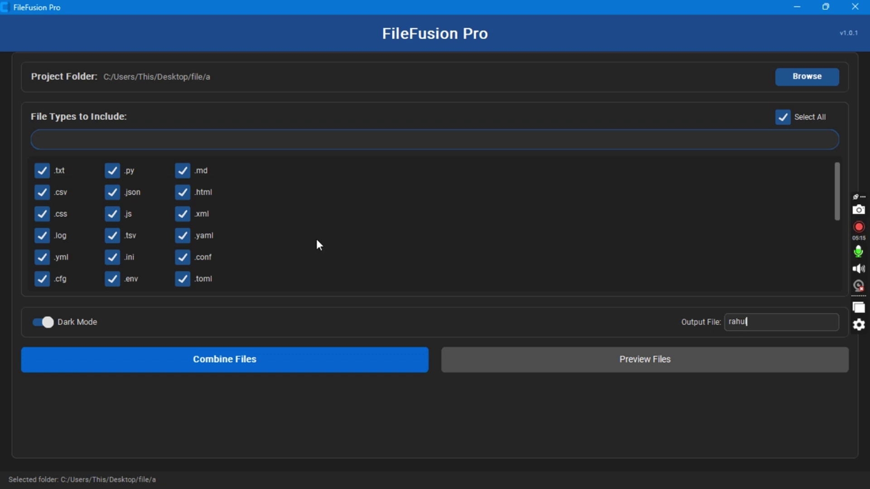
Step: Enter the address filefusionpro.netlify.app in the file type search field
click(165, 145)
text(filet)
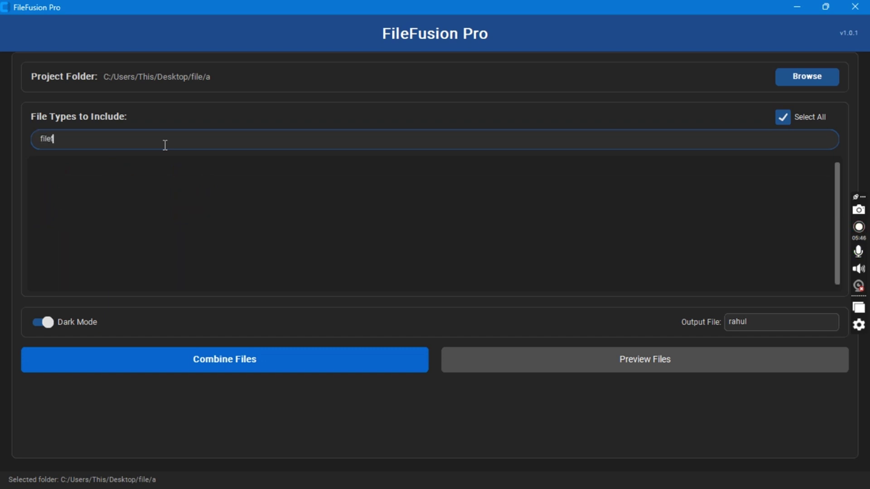
key(BackSpace)
text(fusion)
key(BackSpace)
text(npro.netlify.app)
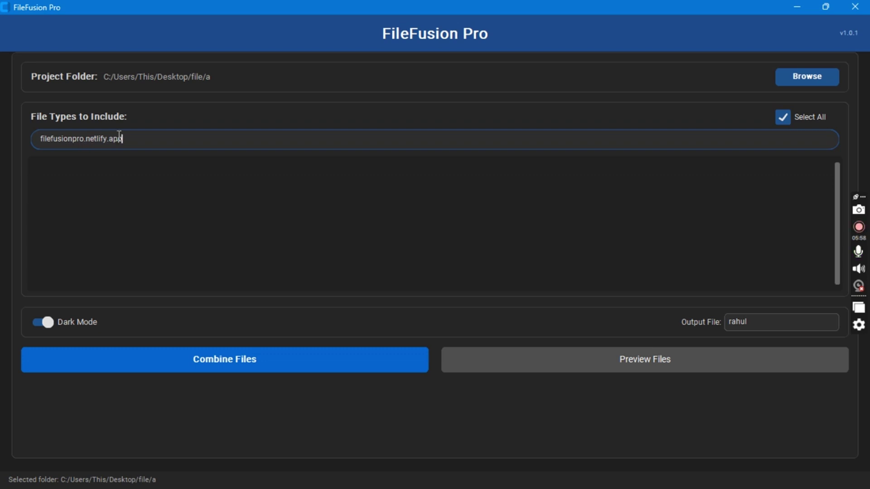
drag(122, 138, 18, 159)
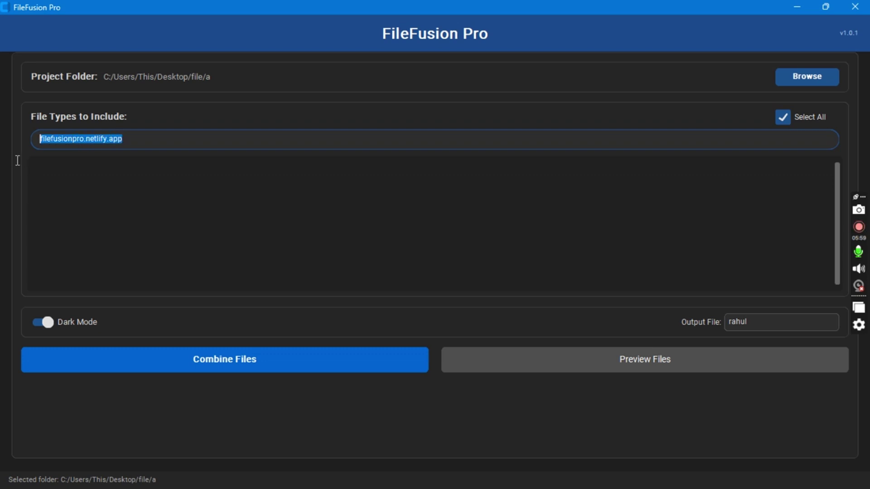
click(129, 139)
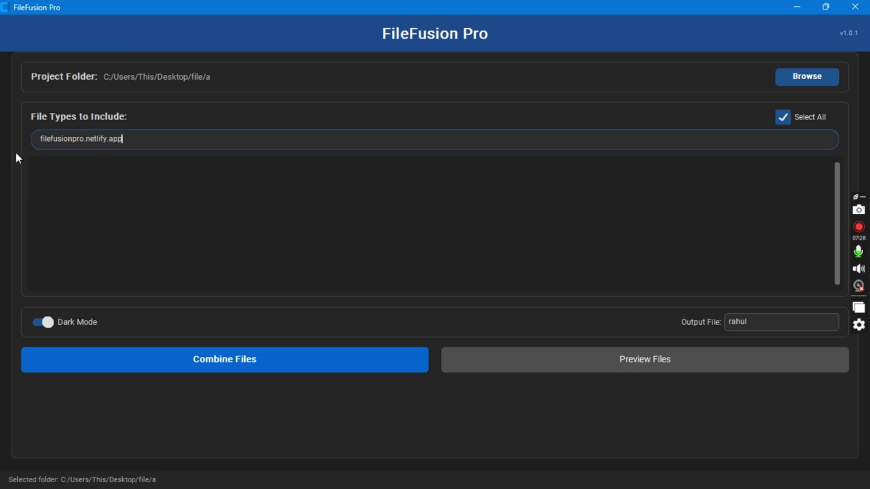
drag(41, 140, 146, 137)
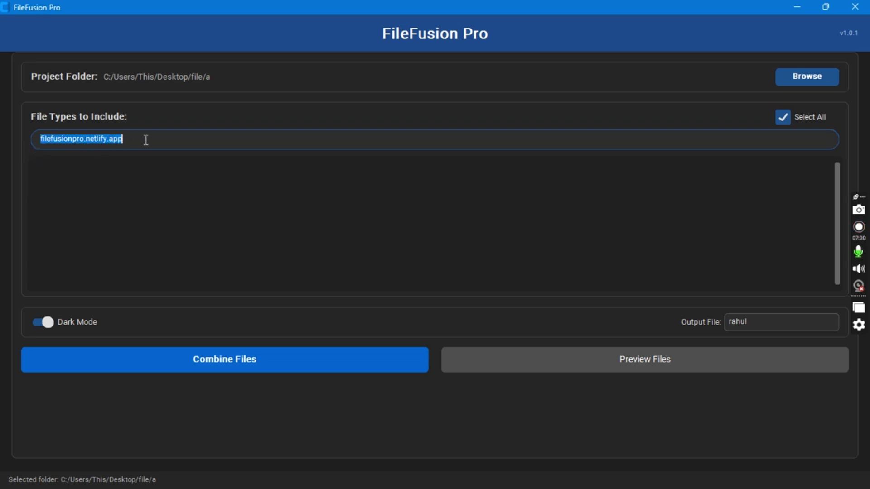
click(146, 138)
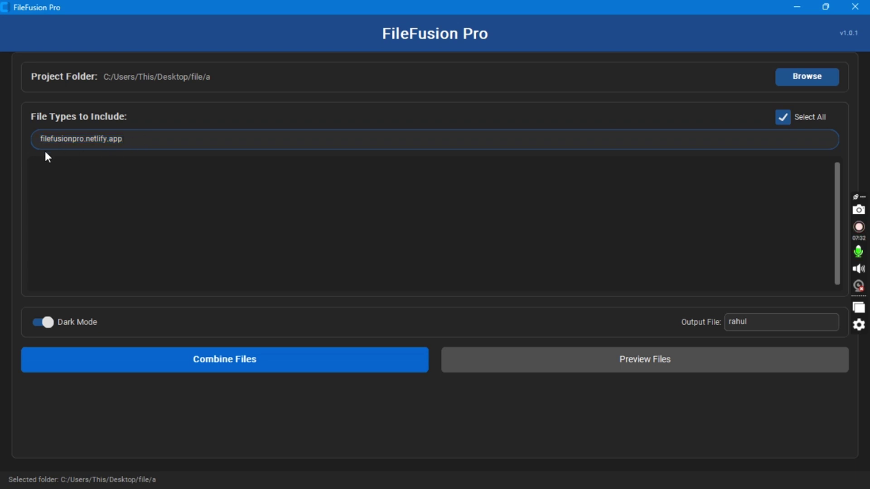